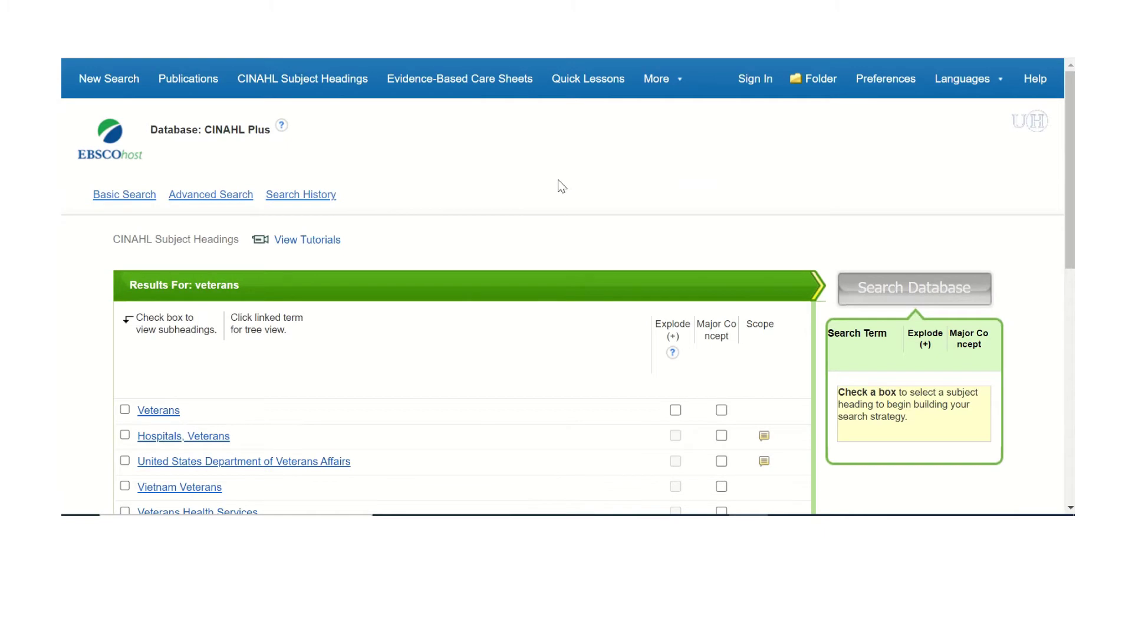
# Select the Veterans and Vietnam Veterans subject headings, combined with OR, and search the database for them
pyautogui.scroll(-2, 558, 184)
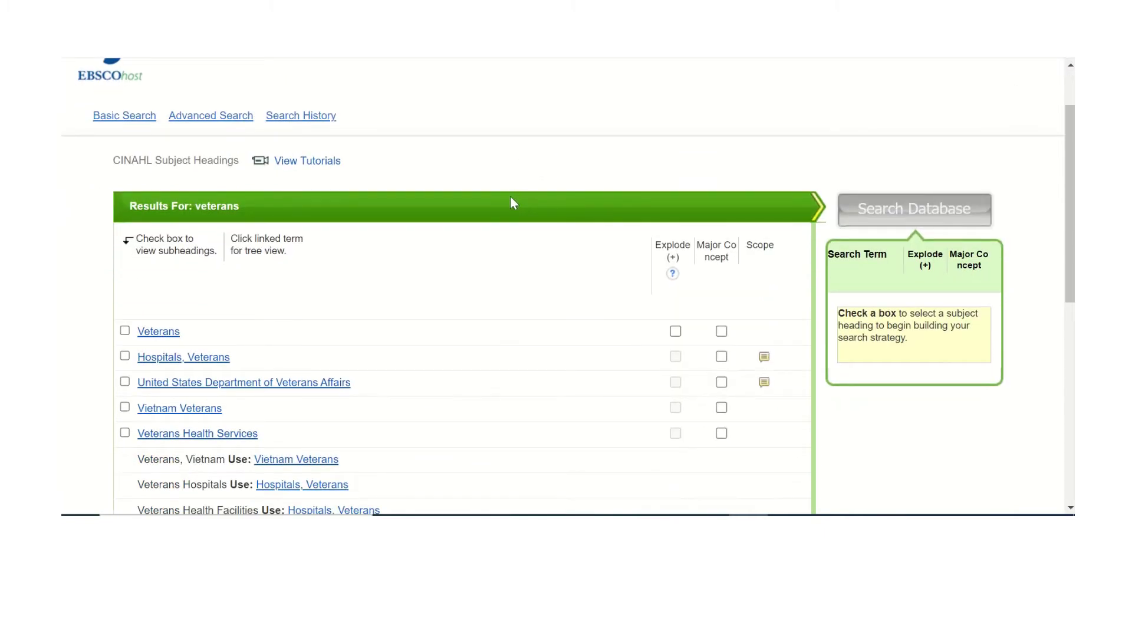
pyautogui.scroll(-2, 460, 194)
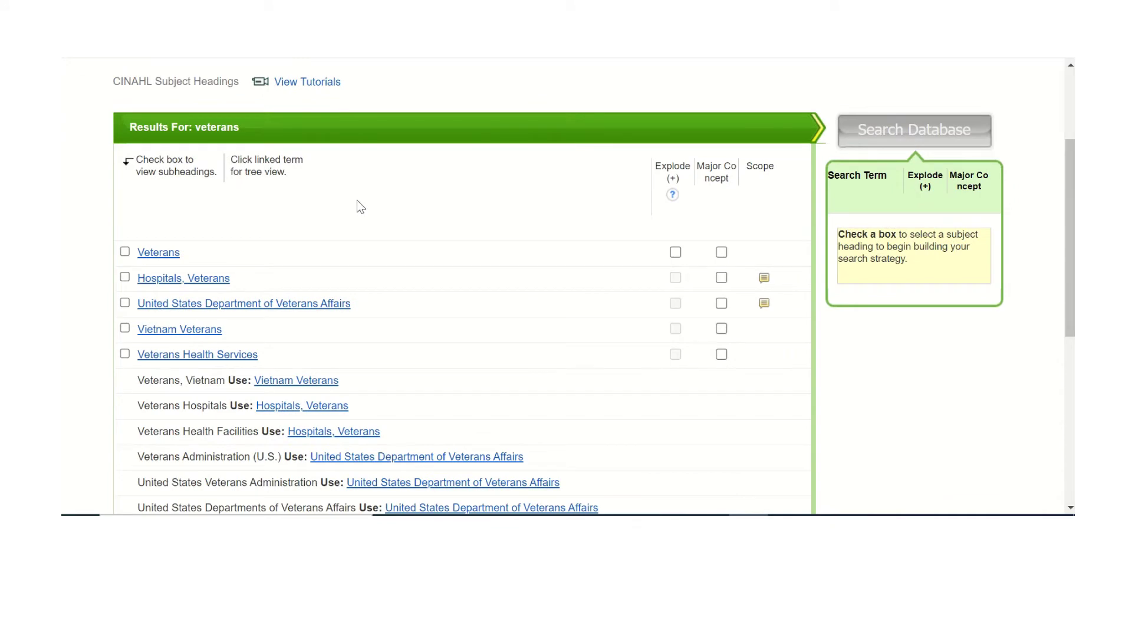
pyautogui.scroll(-2, 363, 200)
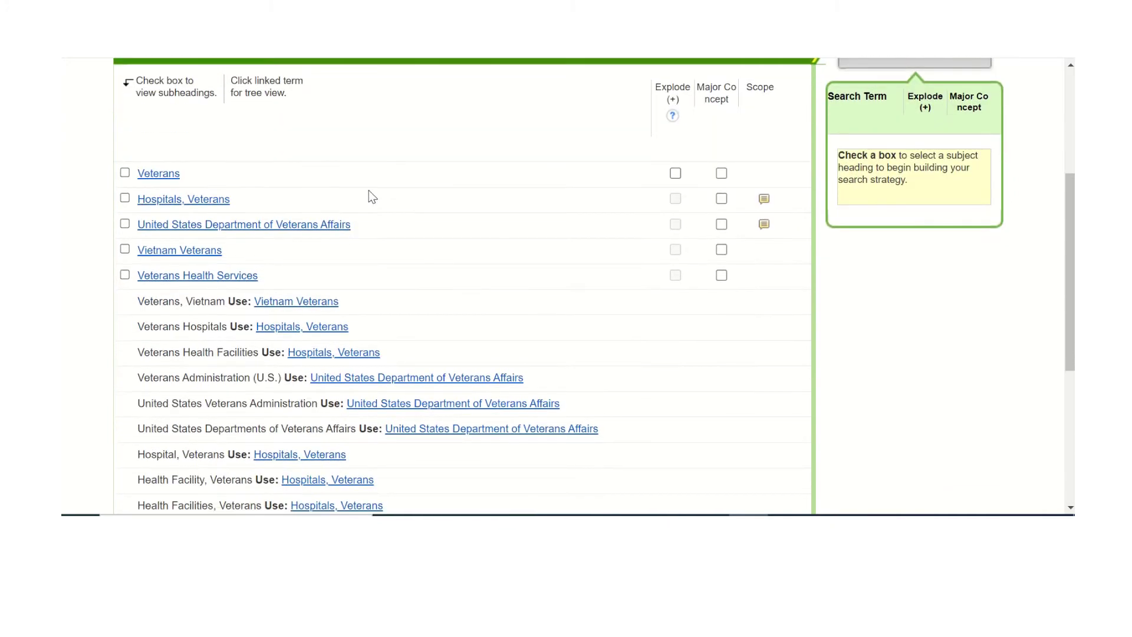
pyautogui.click(125, 173)
pyautogui.click(124, 248)
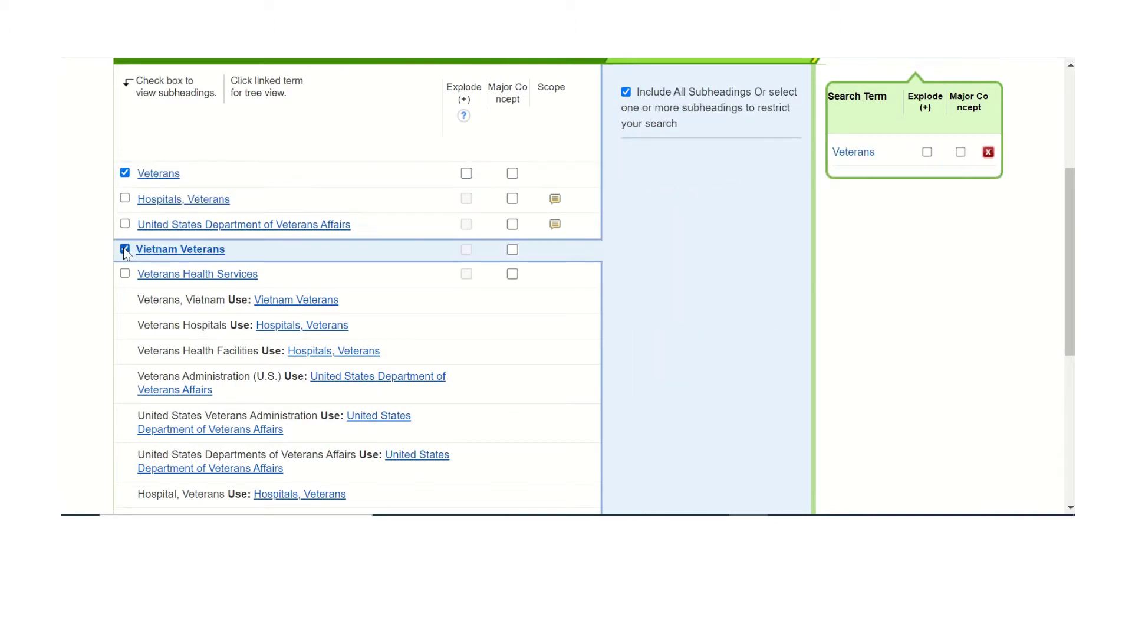
pyautogui.scroll(-2, 343, 227)
pyautogui.scroll(-2, 345, 227)
pyautogui.scroll(5, 341, 222)
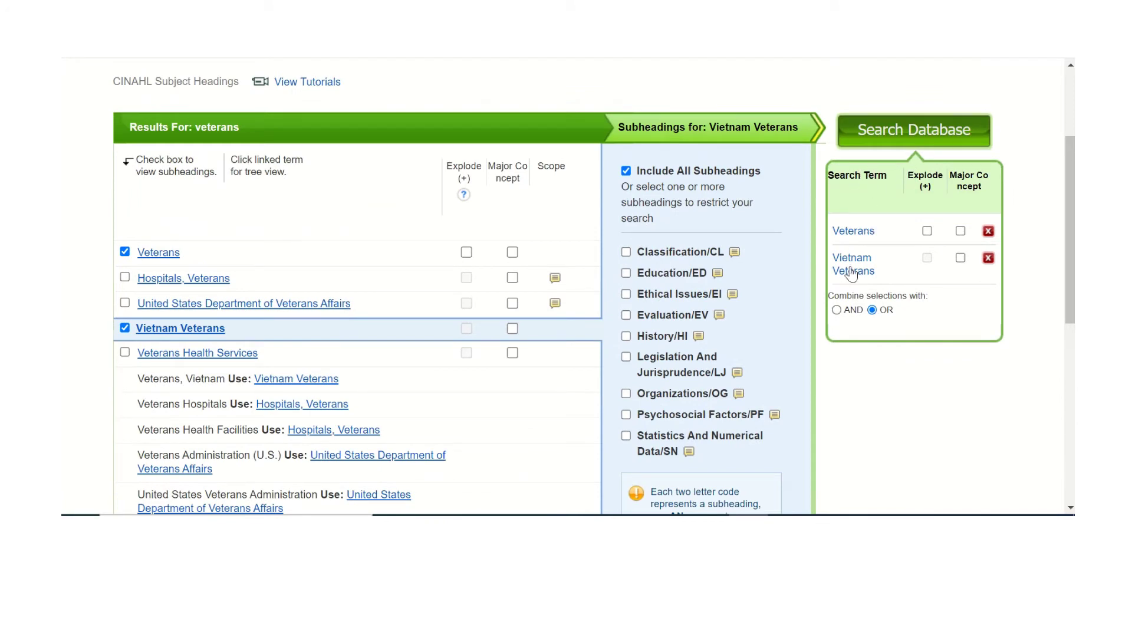
pyautogui.click(895, 140)
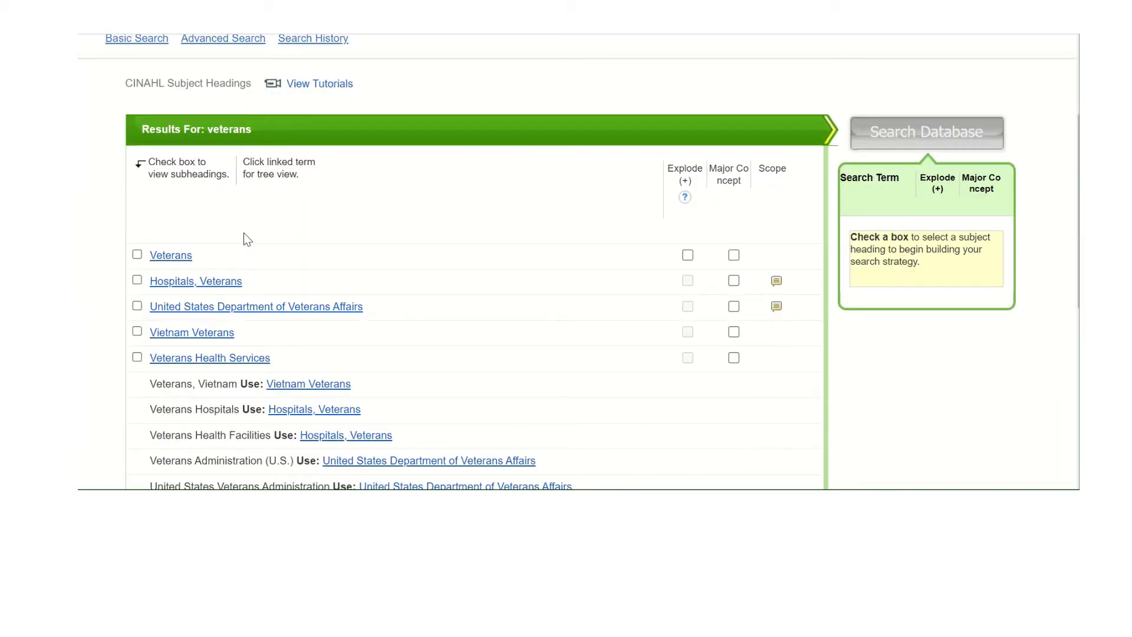
# Open the tree view of the Veterans heading and examine its place and narrower terms under Named Groups
pyautogui.click(180, 262)
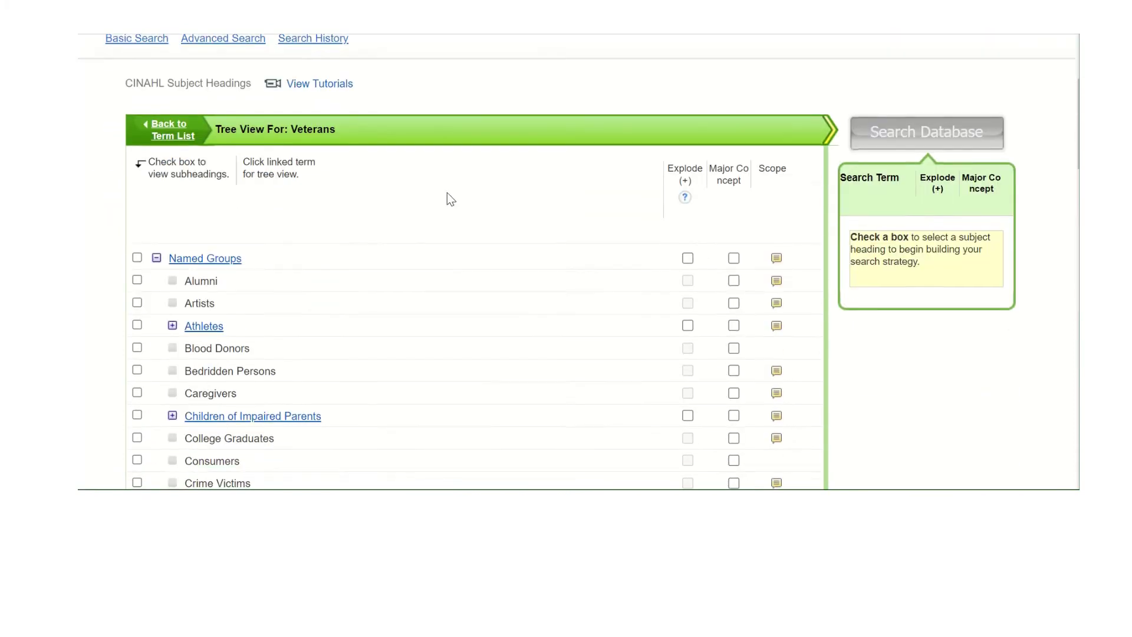
pyautogui.scroll(-15, 447, 199)
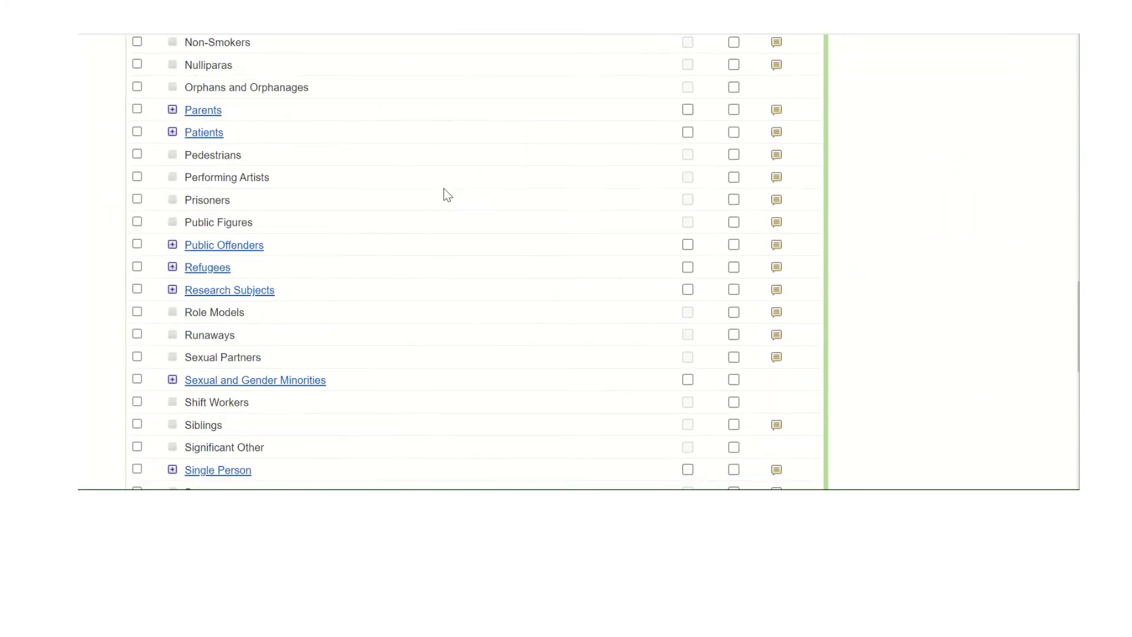
pyautogui.scroll(-8, 447, 195)
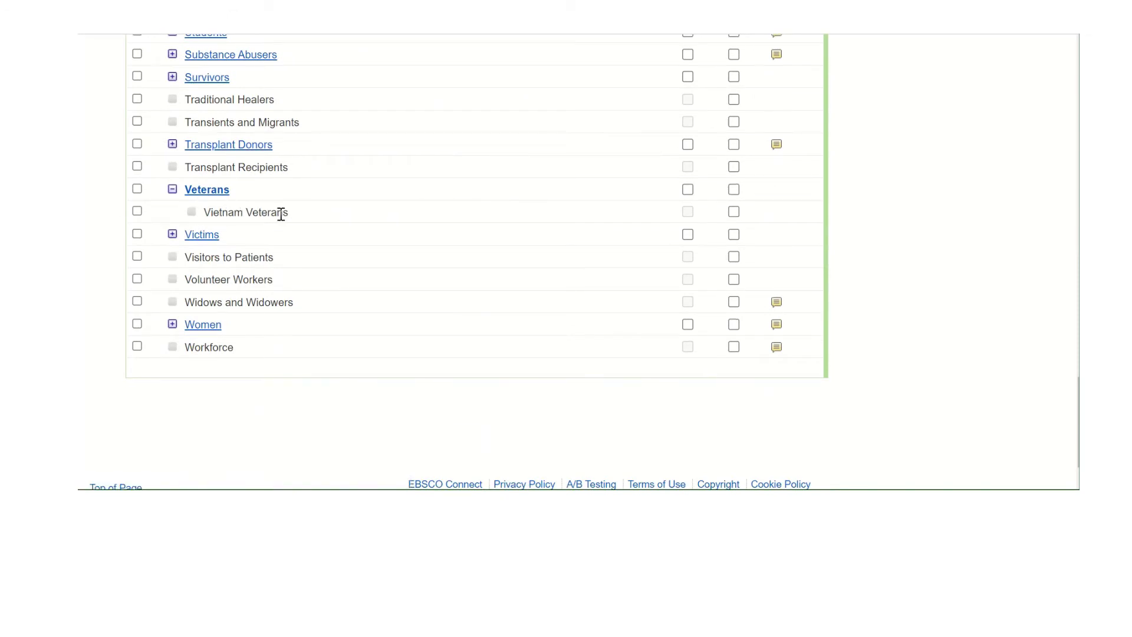
pyautogui.scroll(5, 454, 218)
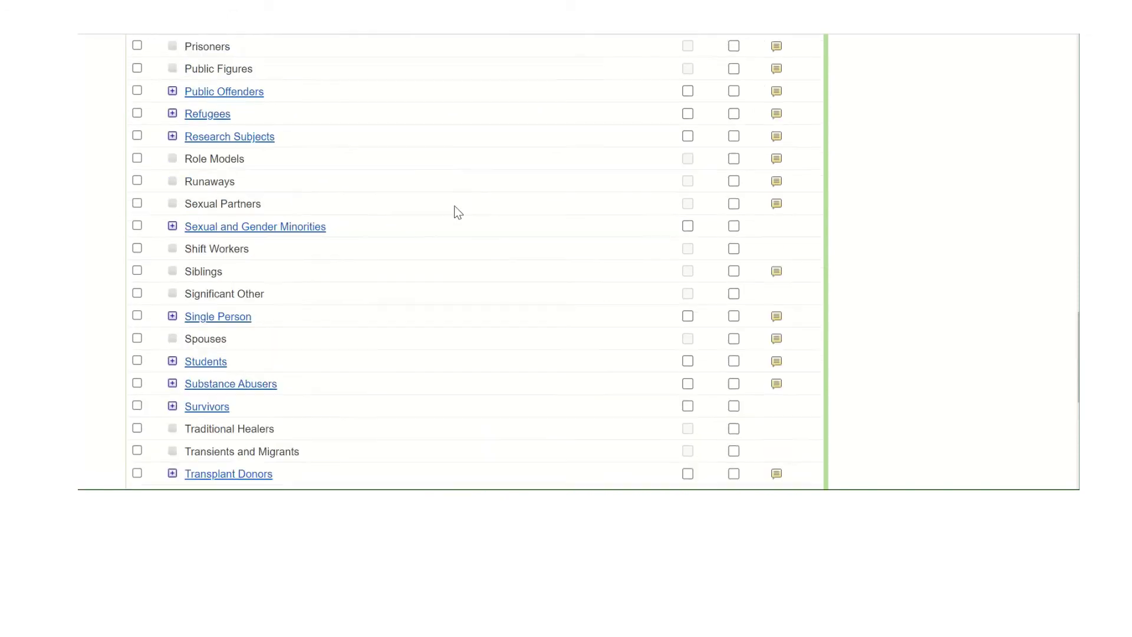
pyautogui.scroll(10, 458, 213)
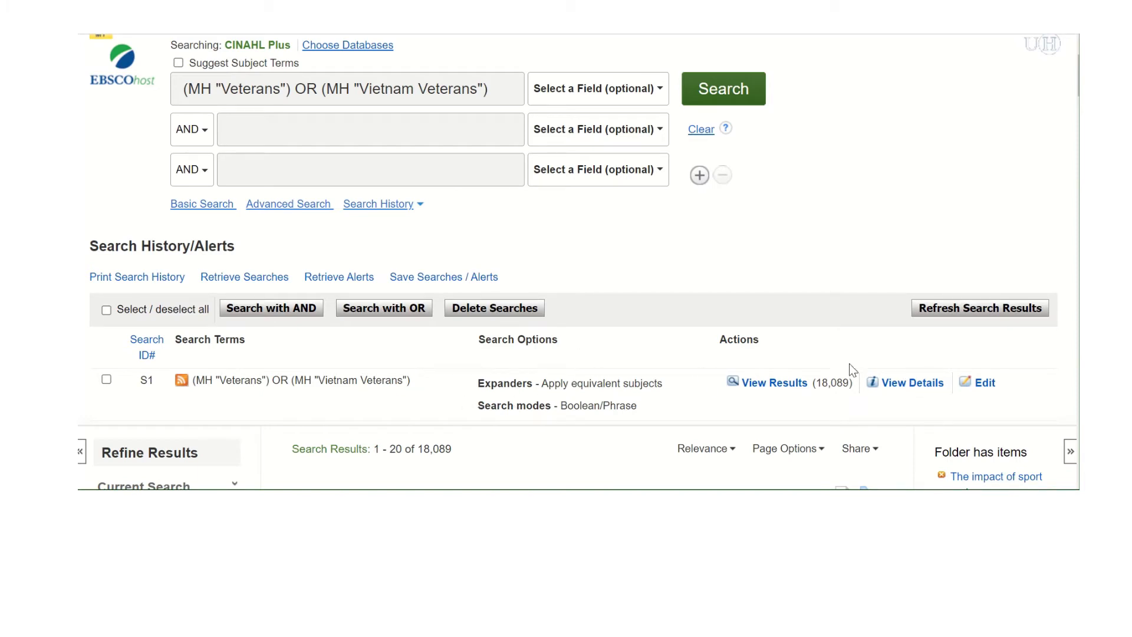
# Select searches S1 through S6 in the search history and combine them with OR
pyautogui.scroll(2, 536, 324)
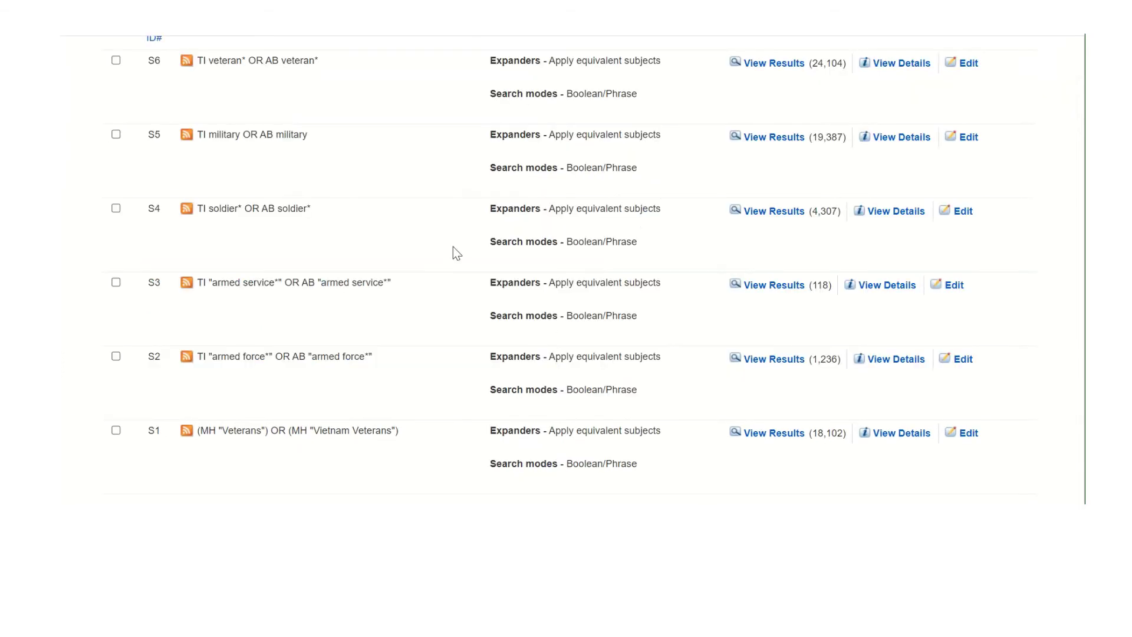
pyautogui.scroll(2, 451, 242)
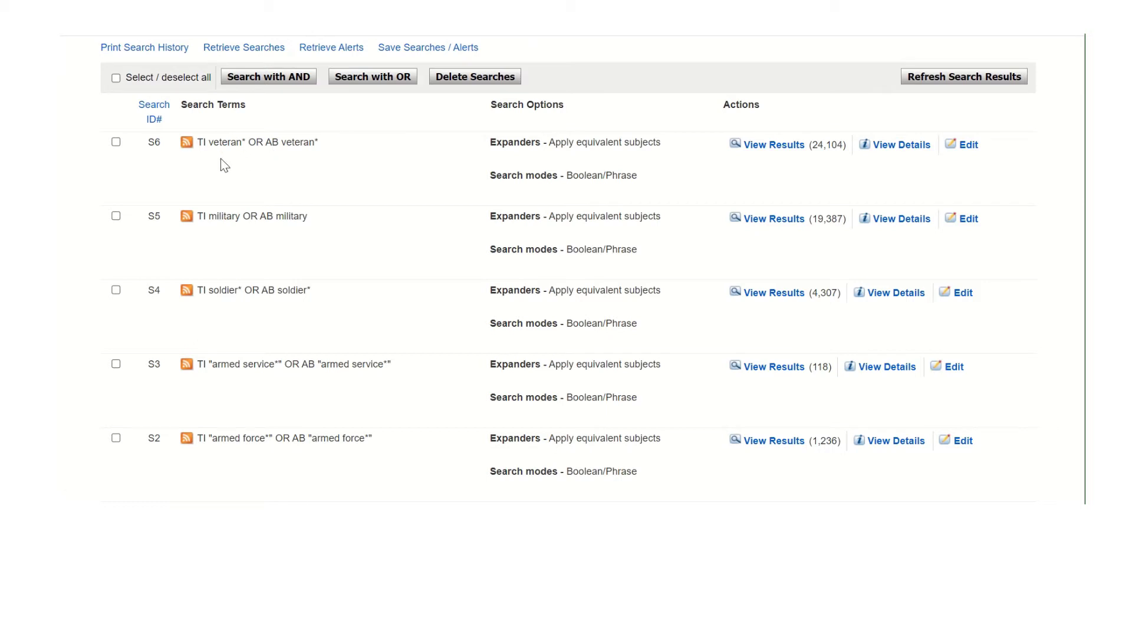
pyautogui.click(116, 142)
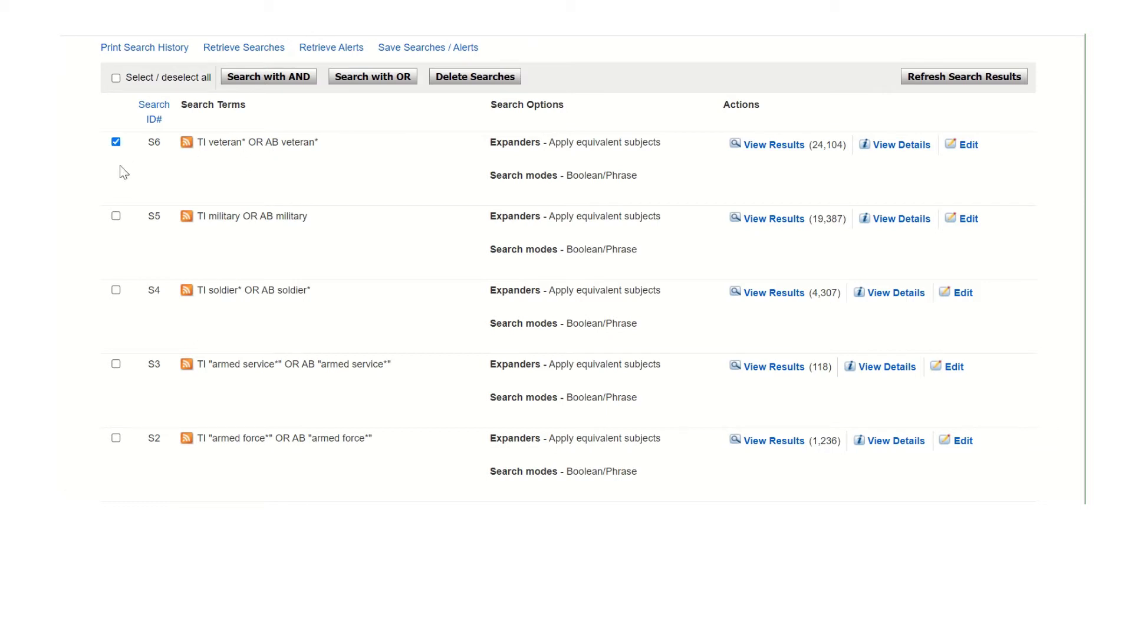
pyautogui.click(116, 216)
pyautogui.click(116, 290)
pyautogui.click(116, 363)
pyautogui.scroll(-2, 121, 368)
pyautogui.click(116, 356)
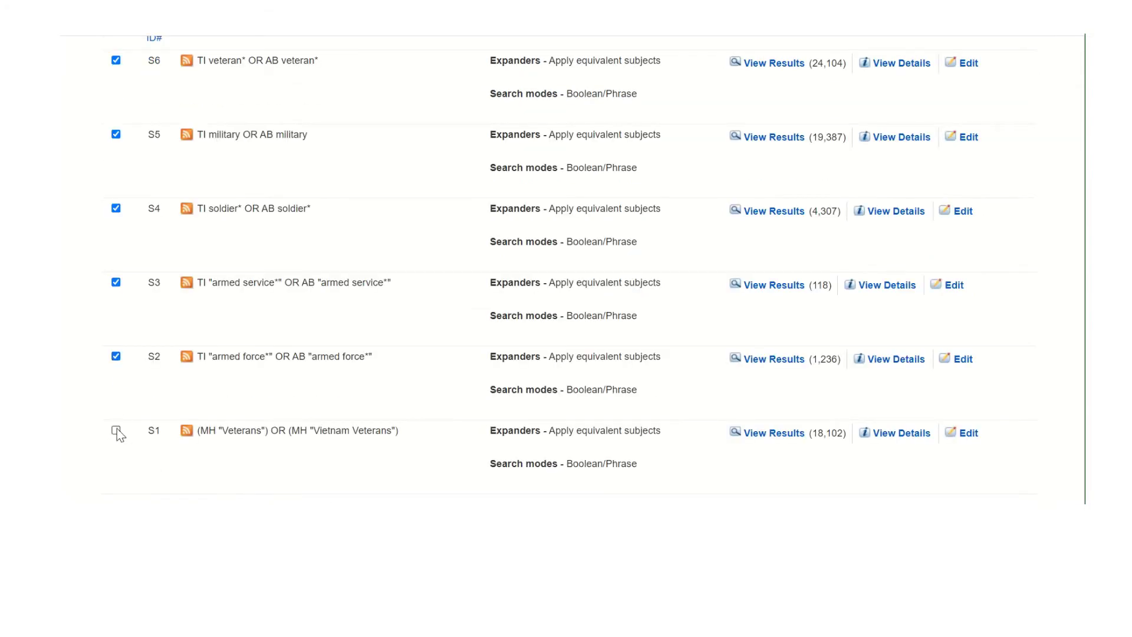
pyautogui.click(117, 430)
pyautogui.scroll(1, 487, 353)
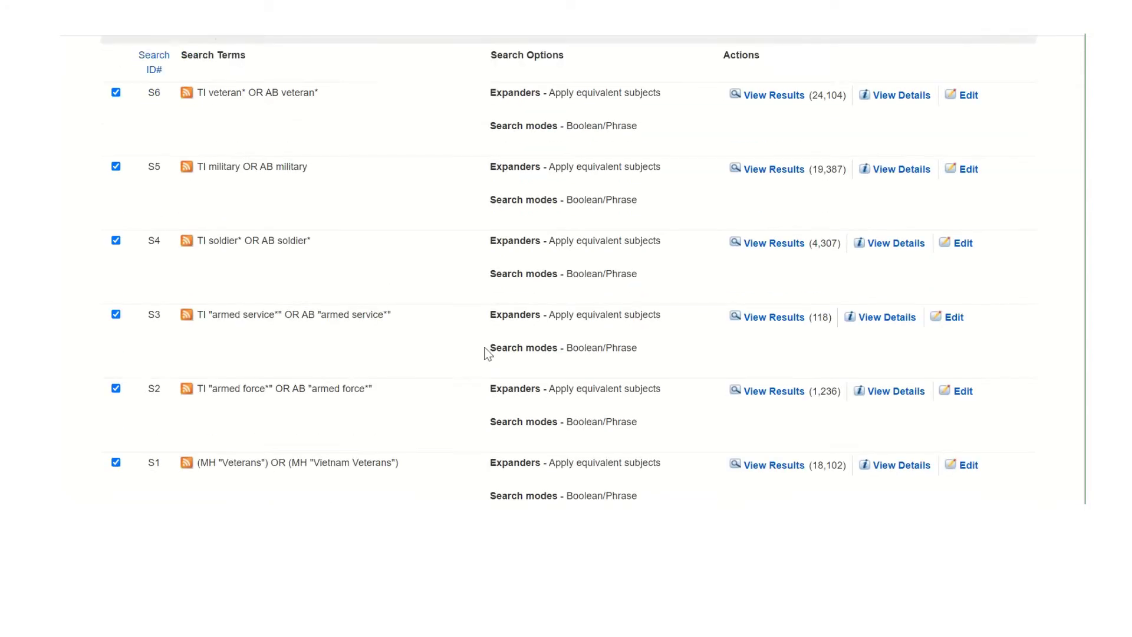
pyautogui.scroll(5, 487, 353)
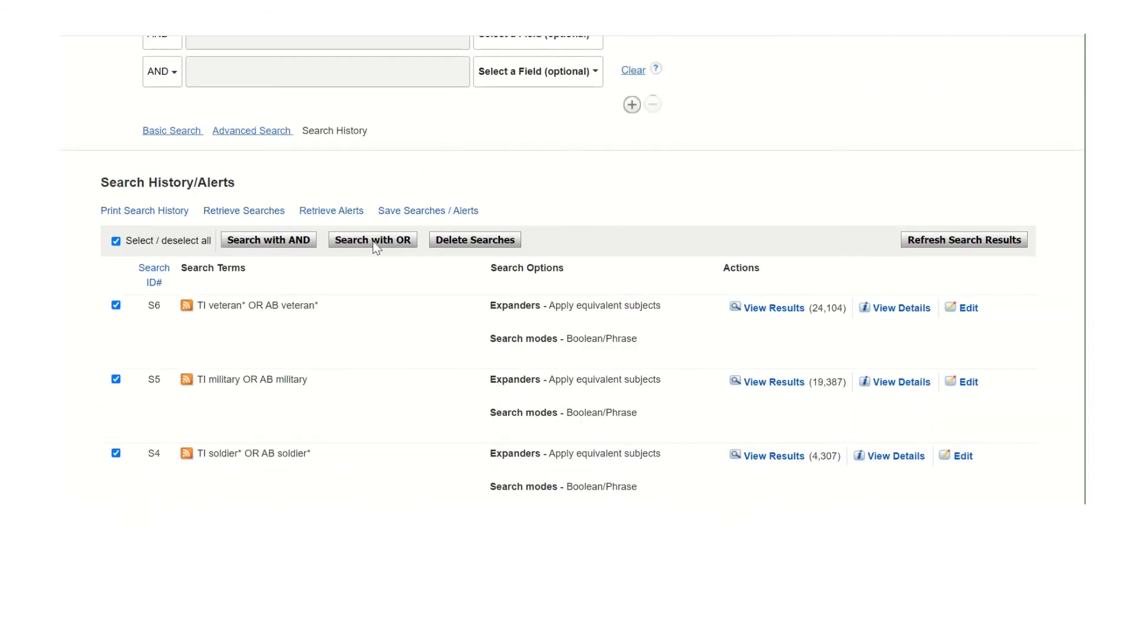
pyautogui.click(372, 240)
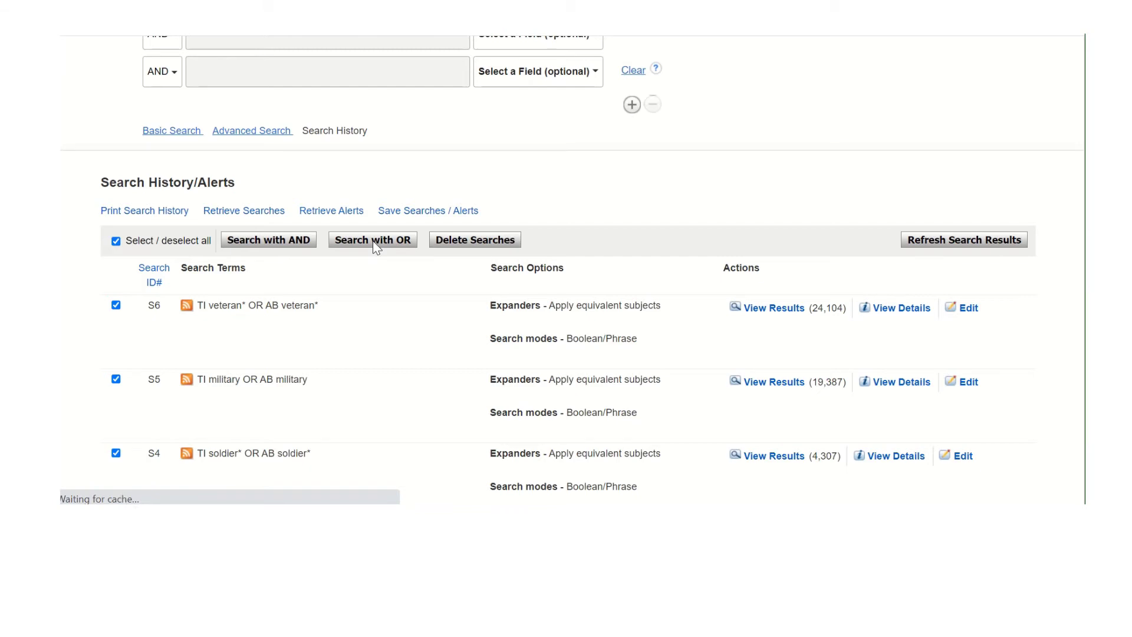
# Combine only the title and abstract keyword searches S2 through S6 with OR
pyautogui.scroll(-4, 813, 205)
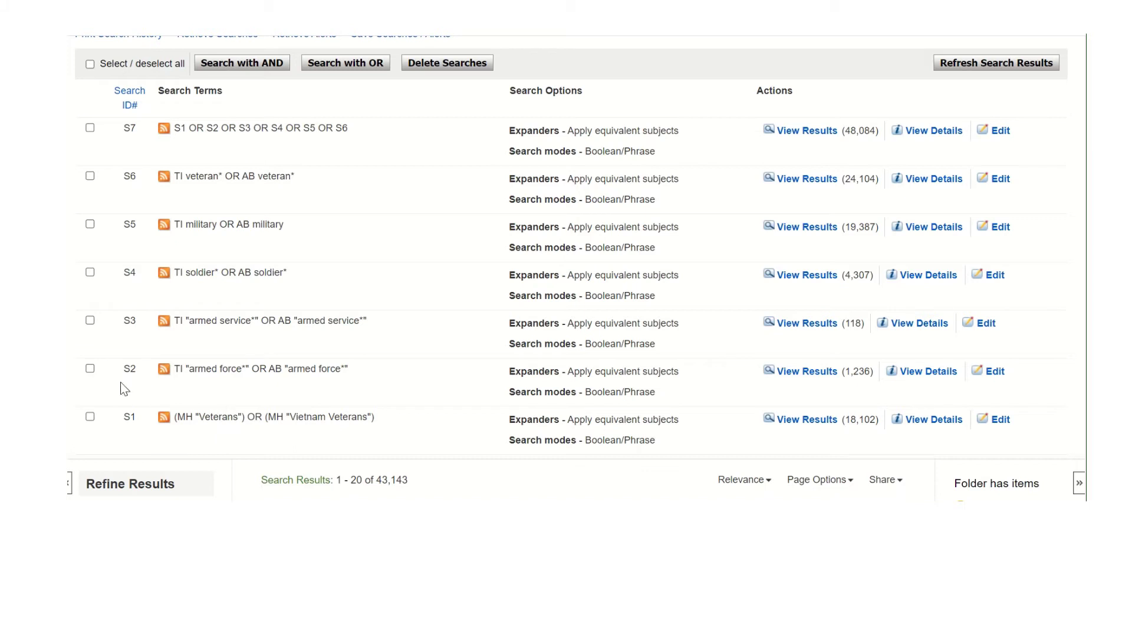
pyautogui.click(89, 368)
pyautogui.click(90, 320)
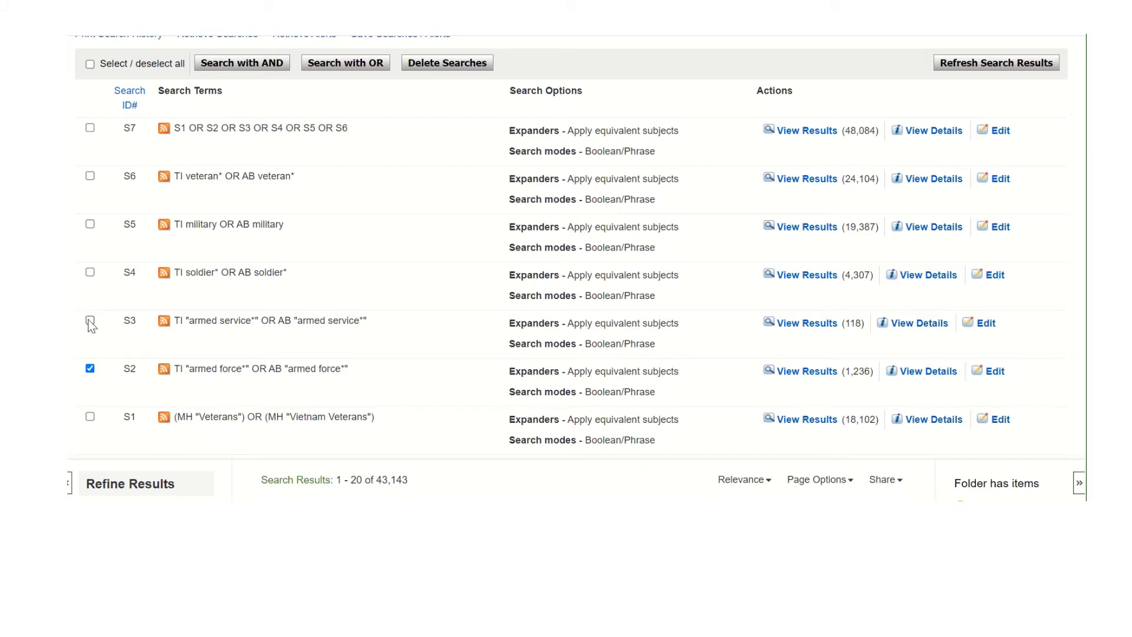
pyautogui.click(89, 272)
pyautogui.click(91, 224)
pyautogui.click(90, 176)
pyautogui.click(371, 63)
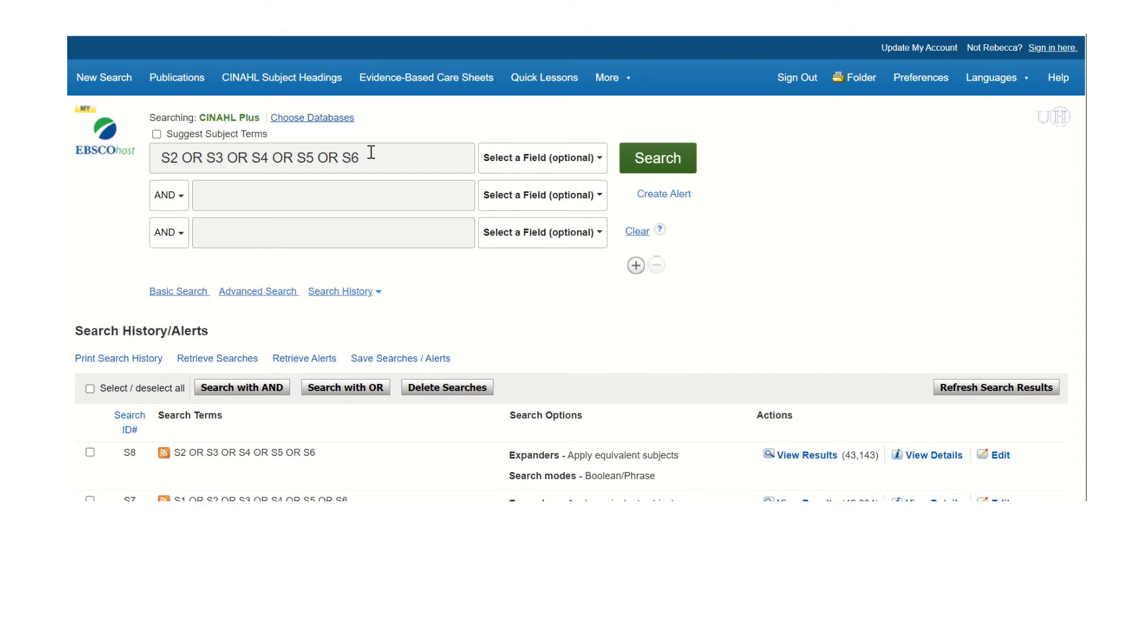
# Replace the search query with "mental health" and look it up with subject term suggestions enabled
pyautogui.moveTo(370, 154); pyautogui.dragTo(144, 162)
pyautogui.press('BackSpace')
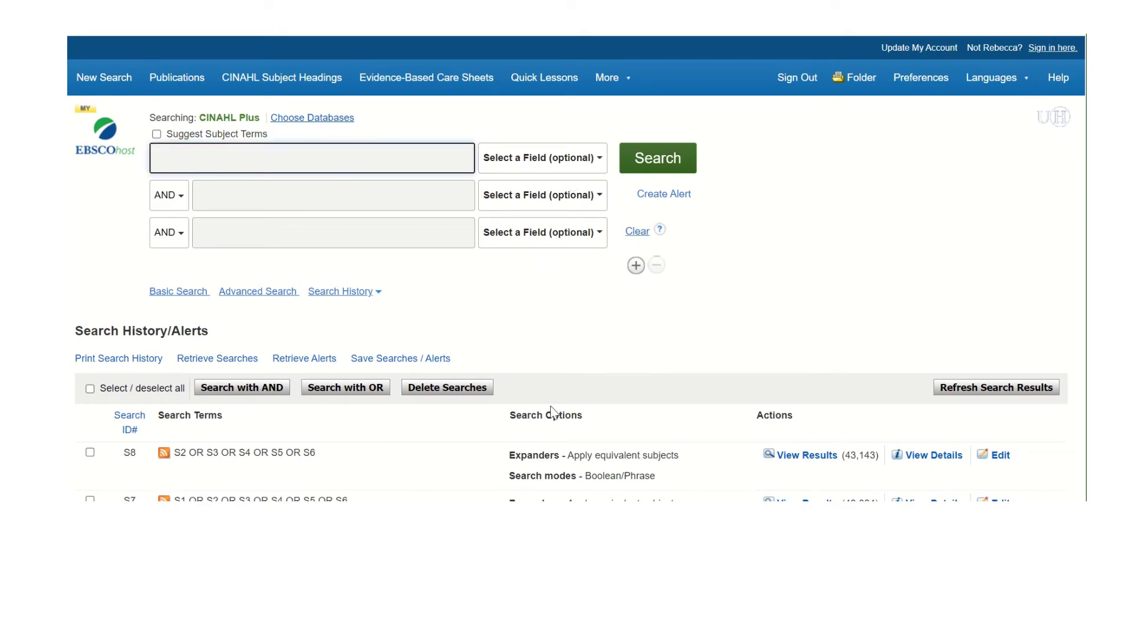
pyautogui.scroll(-1, 630, 316)
pyautogui.scroll(-3, 630, 316)
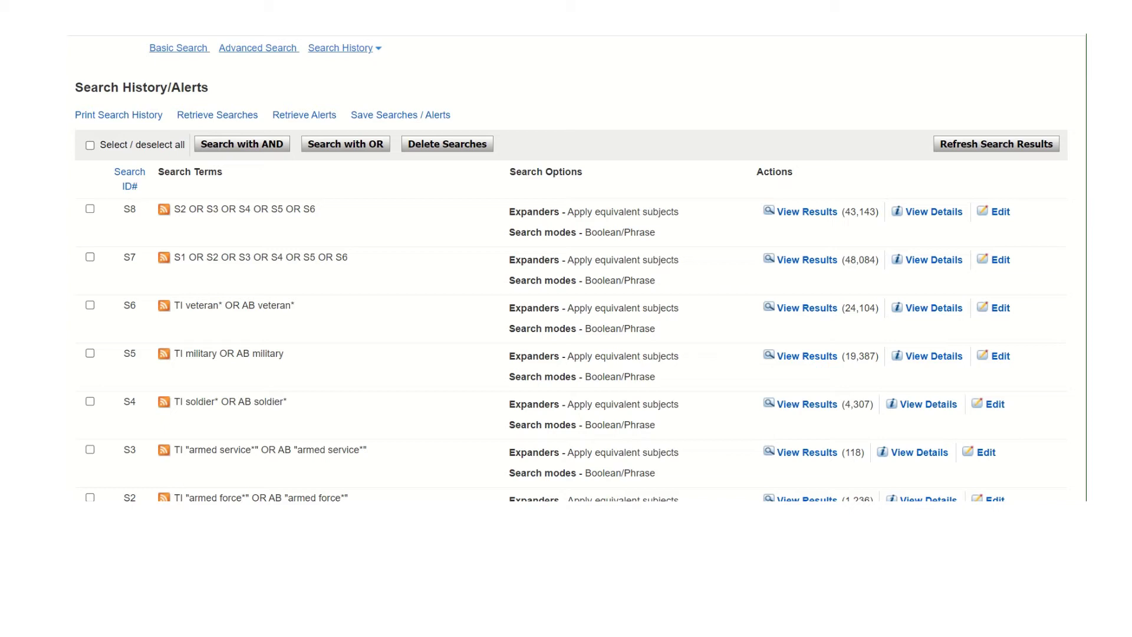
pyautogui.scroll(4, 259, 271)
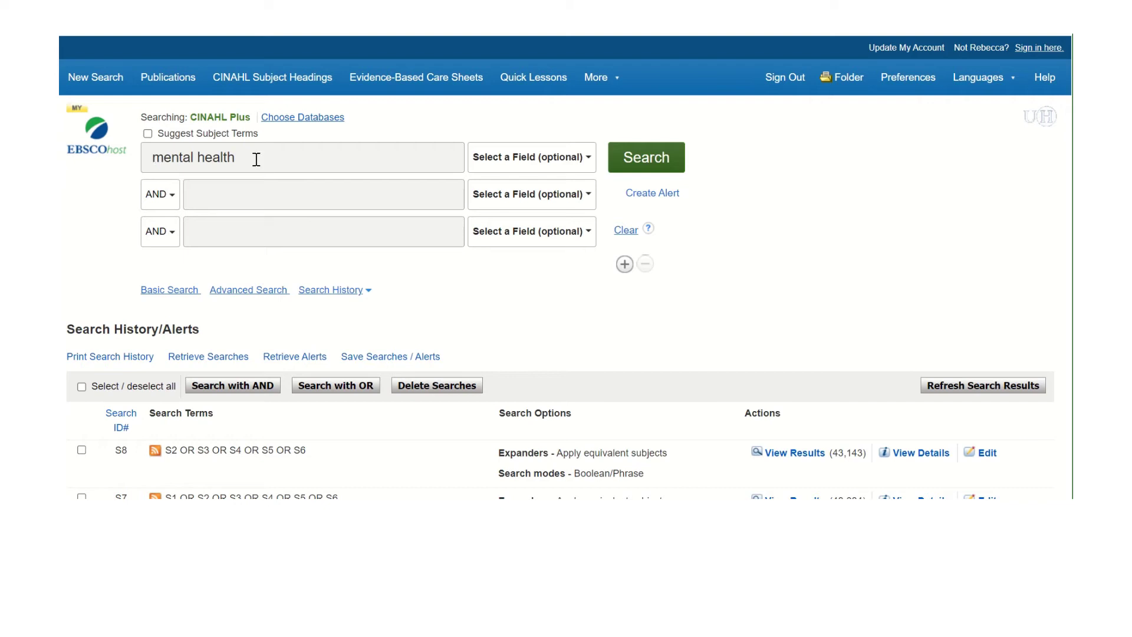
pyautogui.click(148, 133)
pyautogui.click(652, 169)
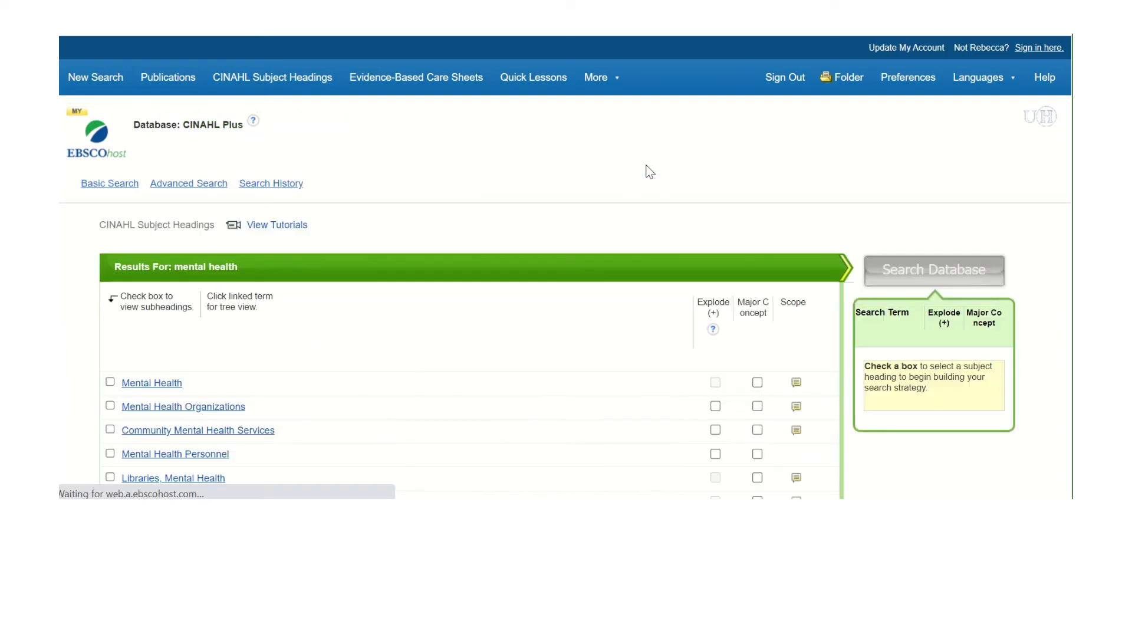
# Select the Mental Health heading, check its tree view, and search the database for it with all subheadings included
pyautogui.scroll(-5, 471, 206)
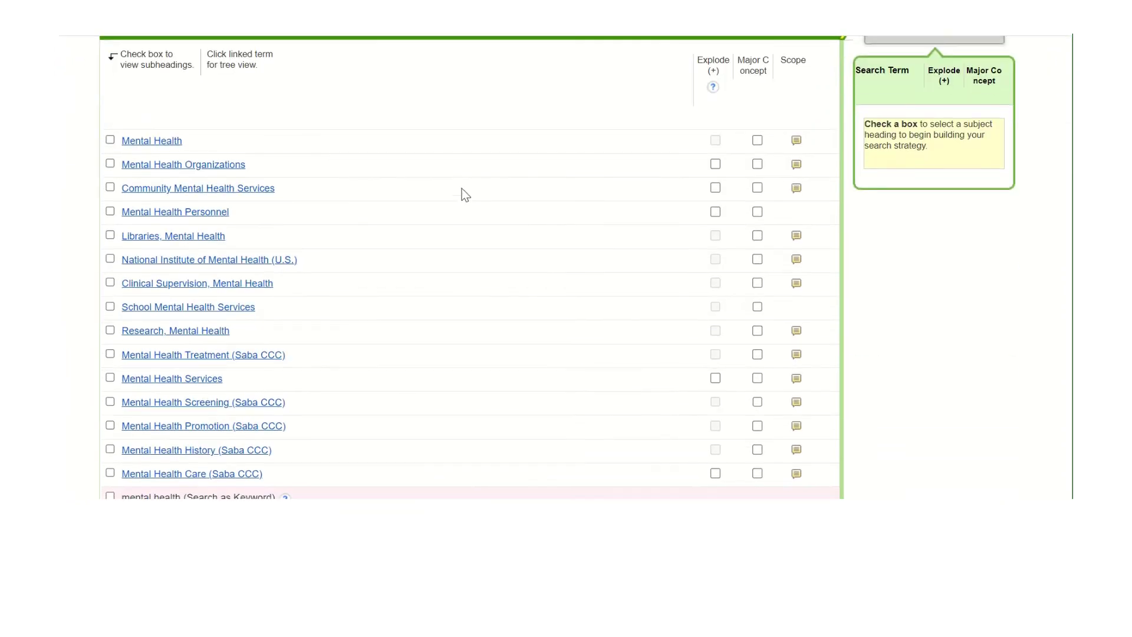
pyautogui.click(109, 140)
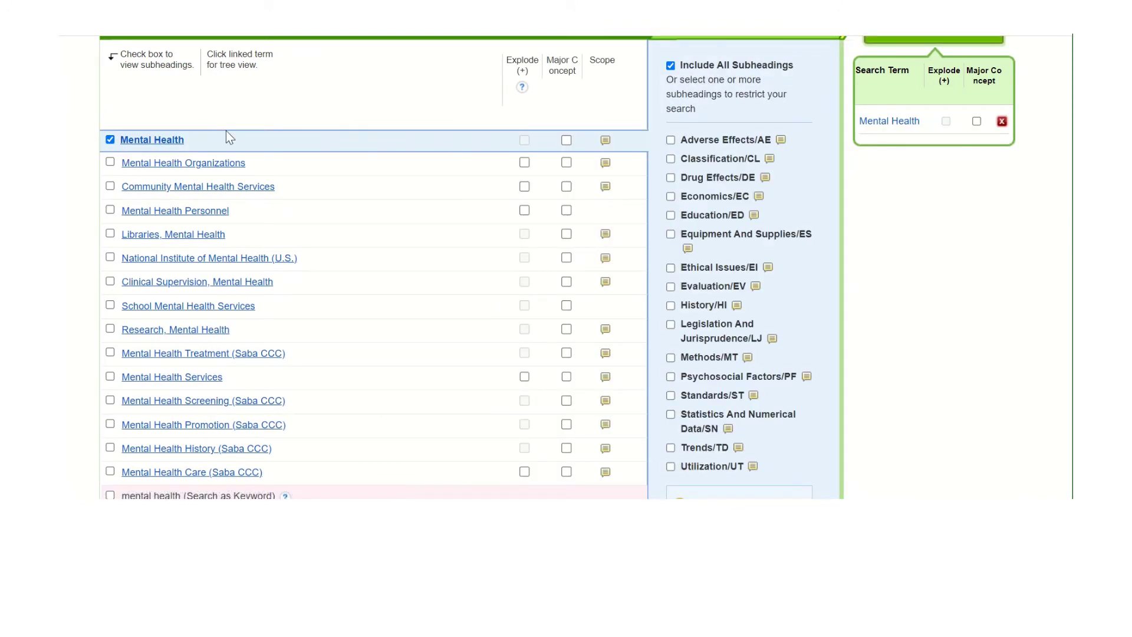
pyautogui.click(175, 148)
pyautogui.scroll(-3, 515, 283)
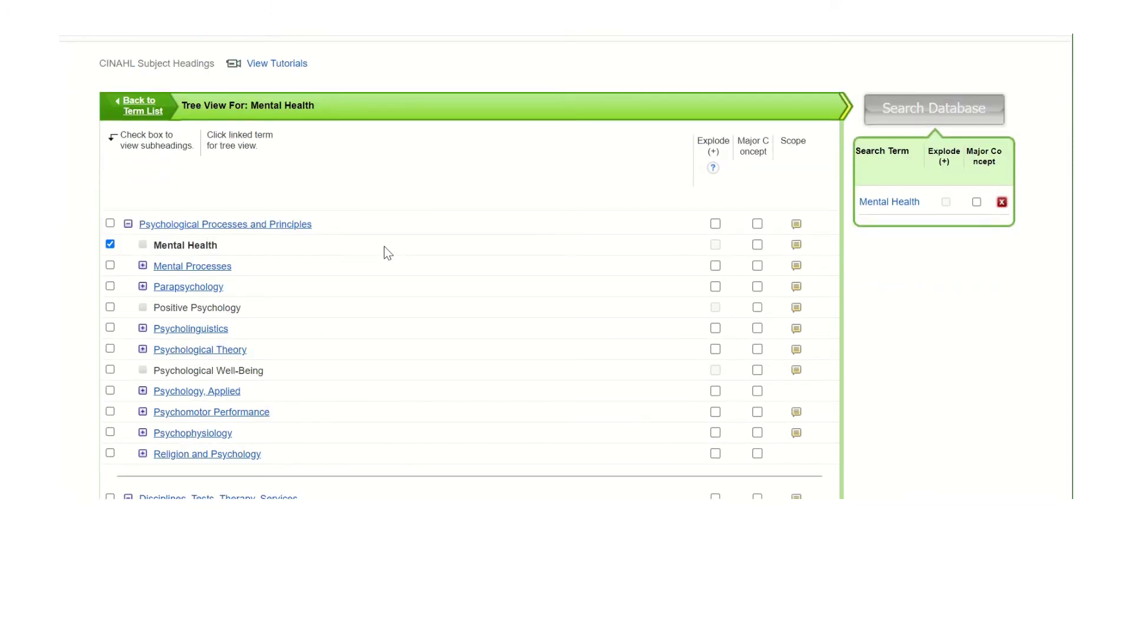
pyautogui.click(940, 114)
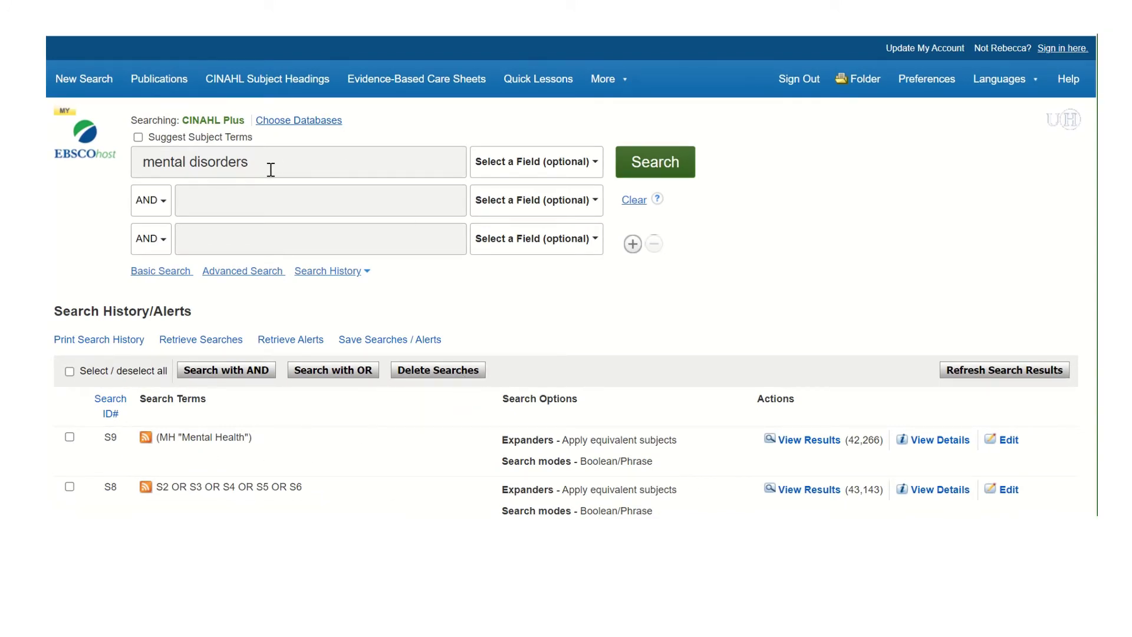
# Look up suggested subject terms for "mental disorders" and read the scope note of the Mental Disorders heading
pyautogui.click(138, 138)
pyautogui.click(649, 168)
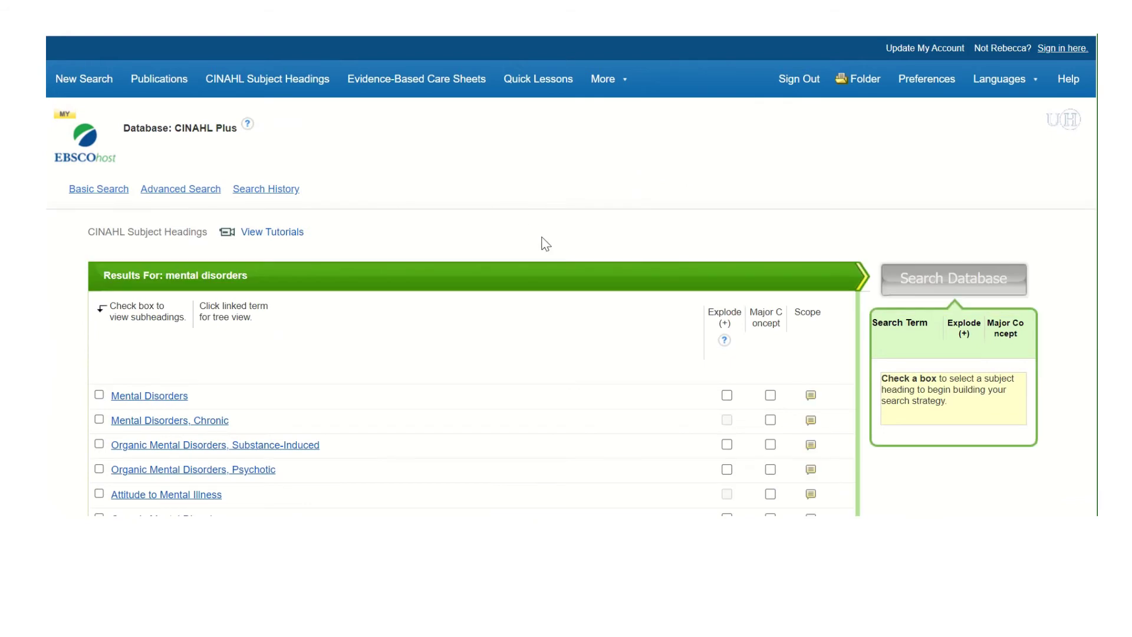
pyautogui.click(811, 311)
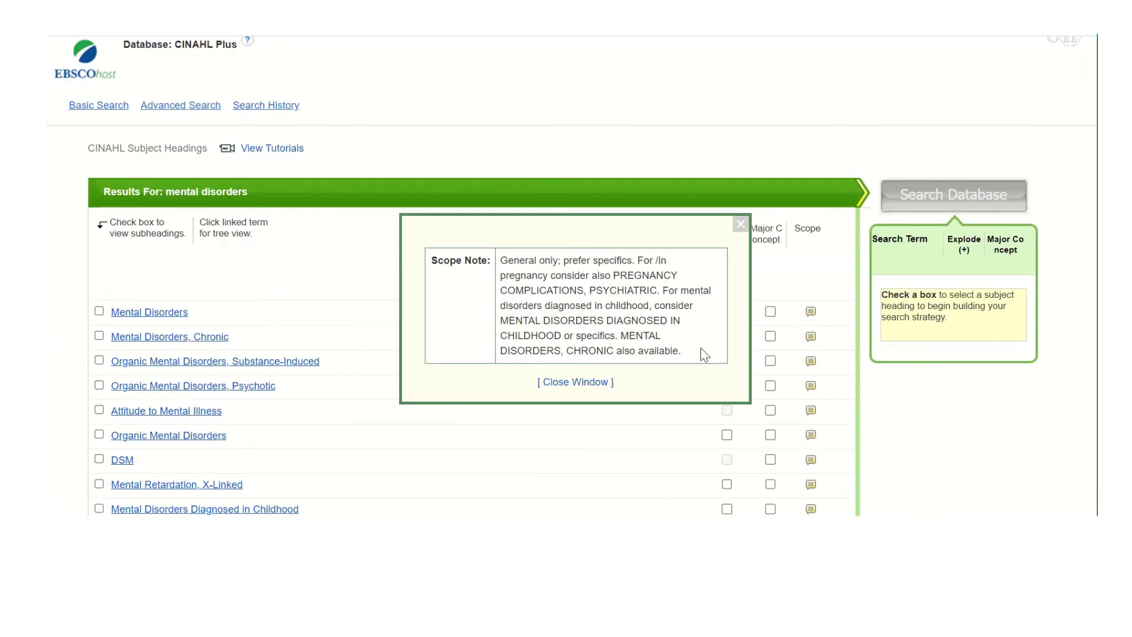
pyautogui.click(739, 225)
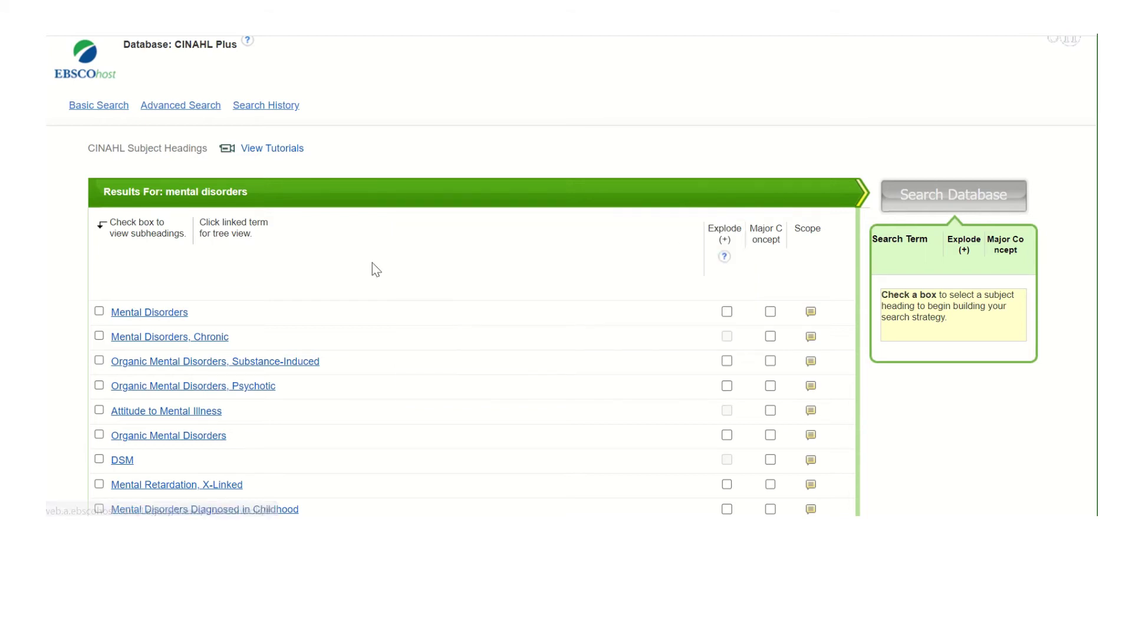
# Select the headings Mental Disorders and Mental Disorders, Chronic, and search the database for either of them
pyautogui.click(100, 312)
pyautogui.click(99, 337)
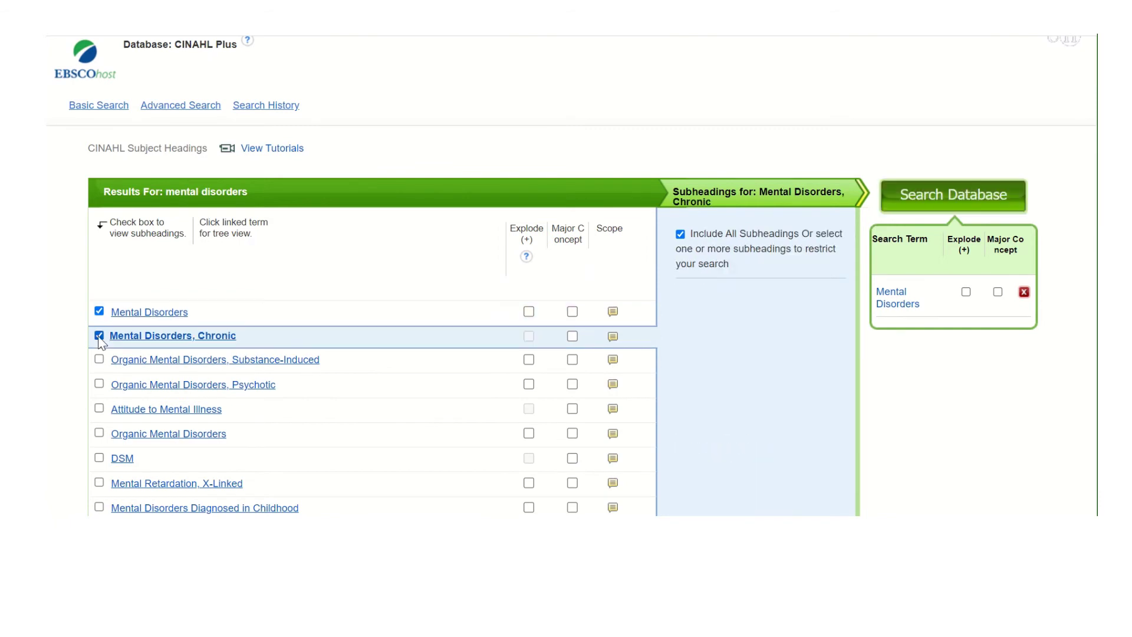
pyautogui.click(952, 196)
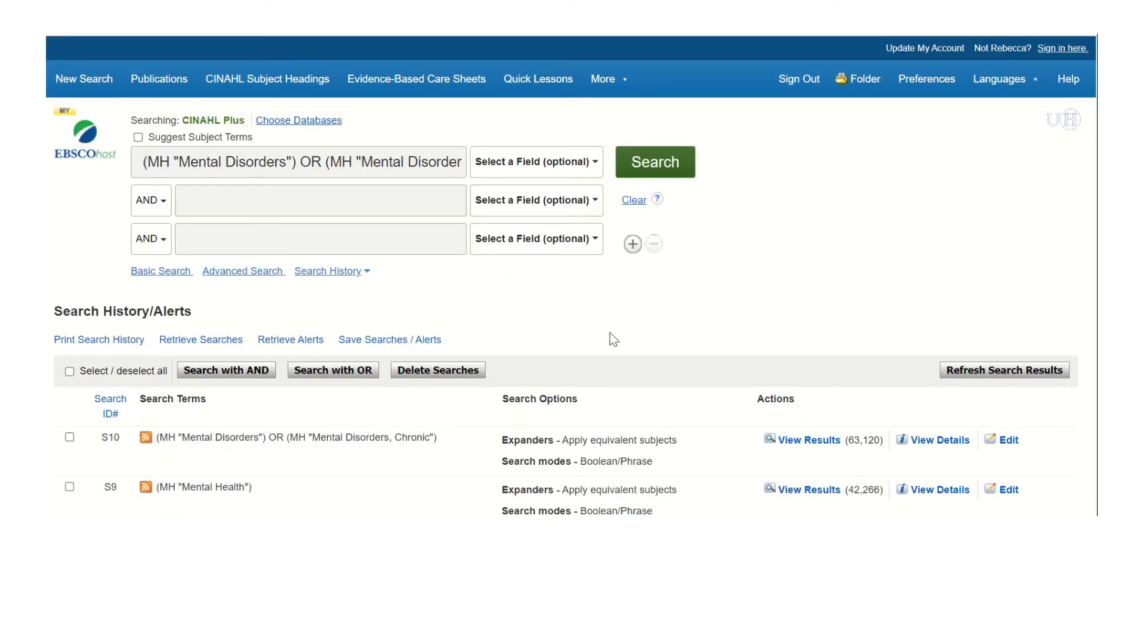
pyautogui.scroll(-2, 608, 336)
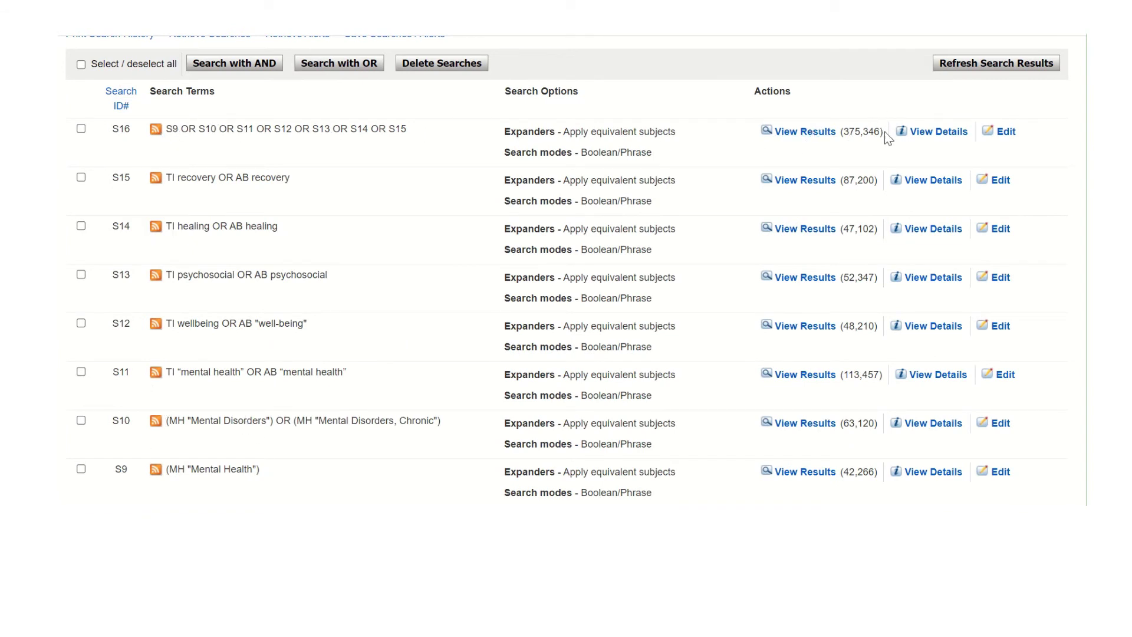
# Look up suggested subject terms for "gardening", select the Horticulture heading, and search the database for it with all subheadings included
pyautogui.scroll(5, 397, 248)
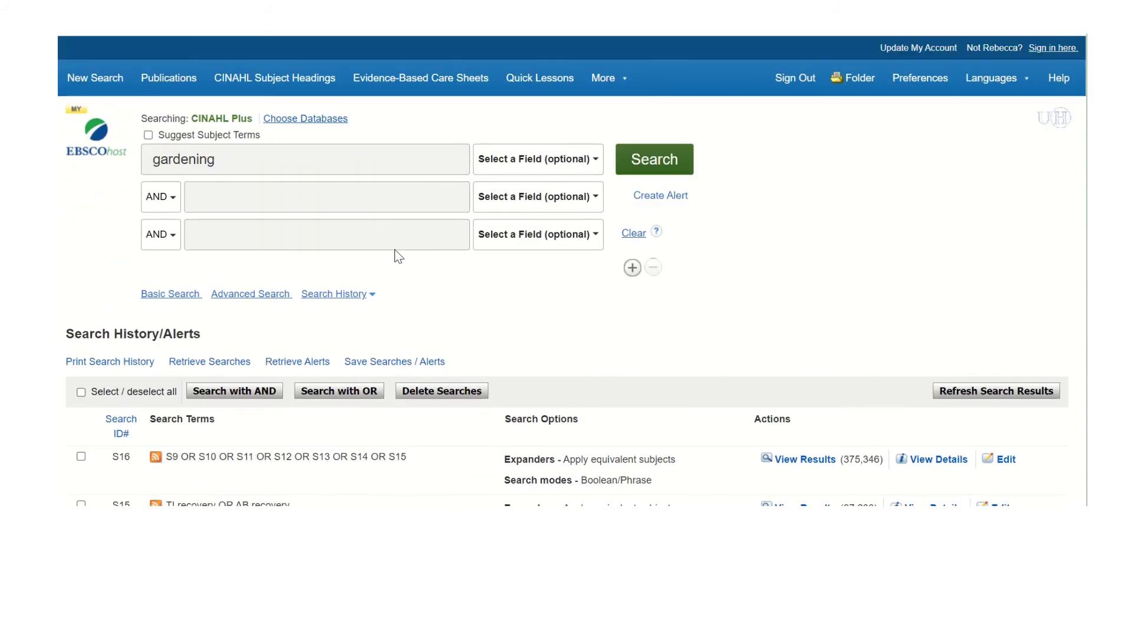
pyautogui.click(148, 135)
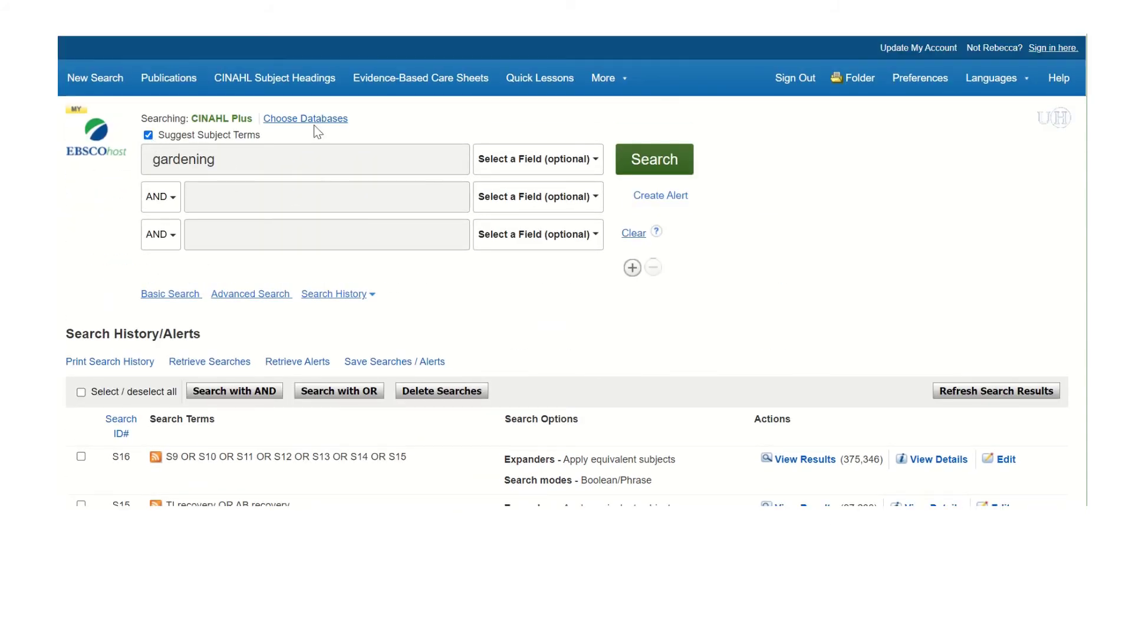
pyautogui.click(664, 161)
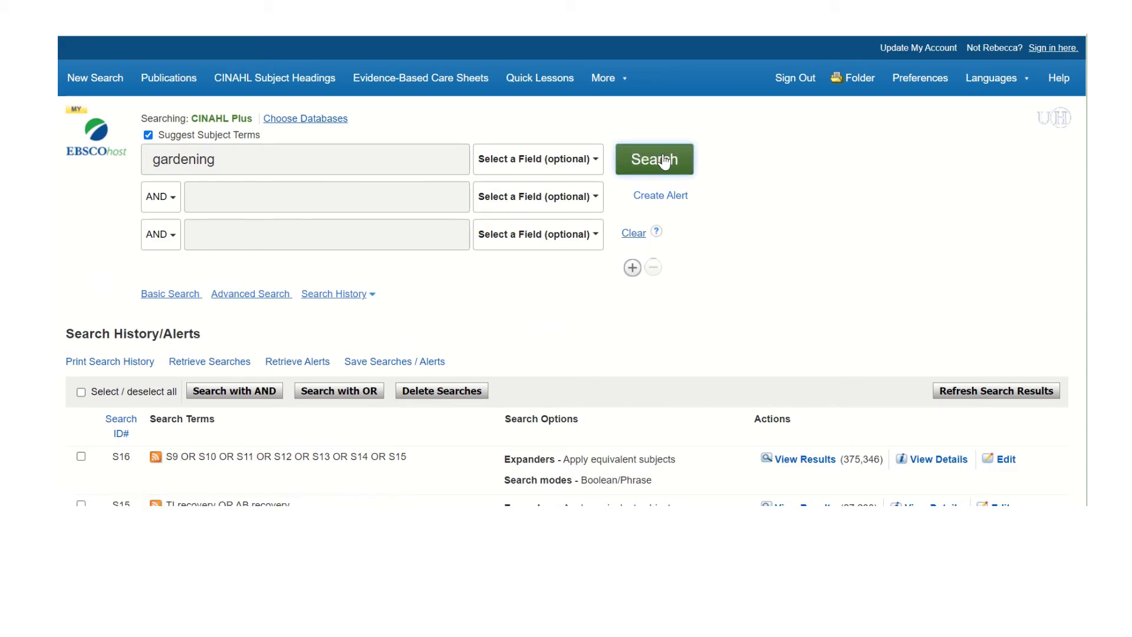
pyautogui.scroll(-2, 554, 212)
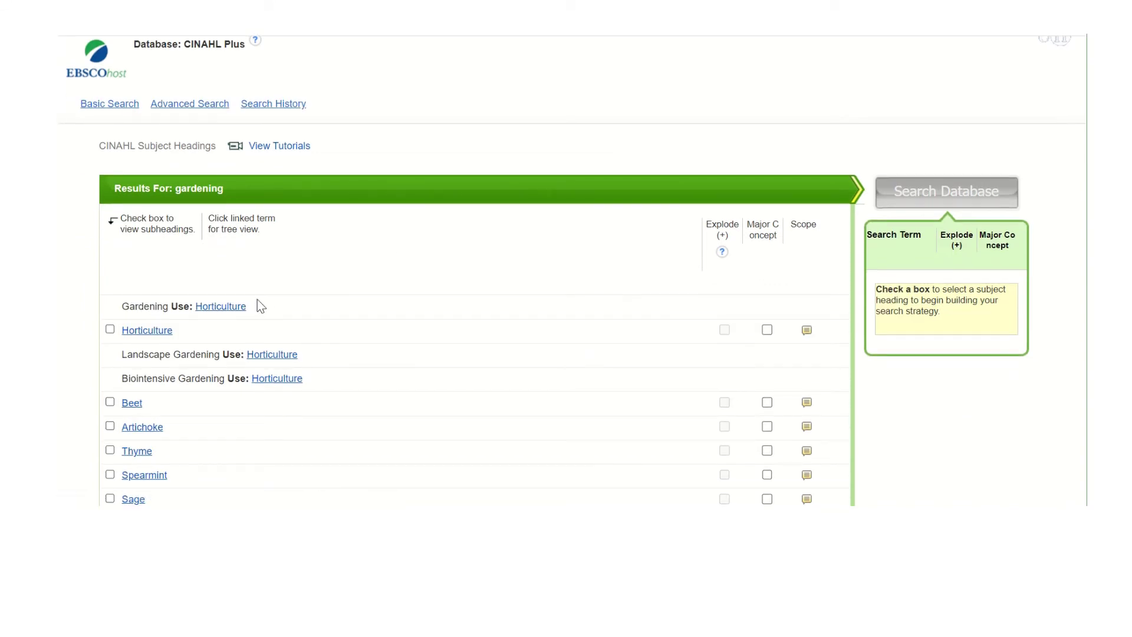
pyautogui.click(110, 330)
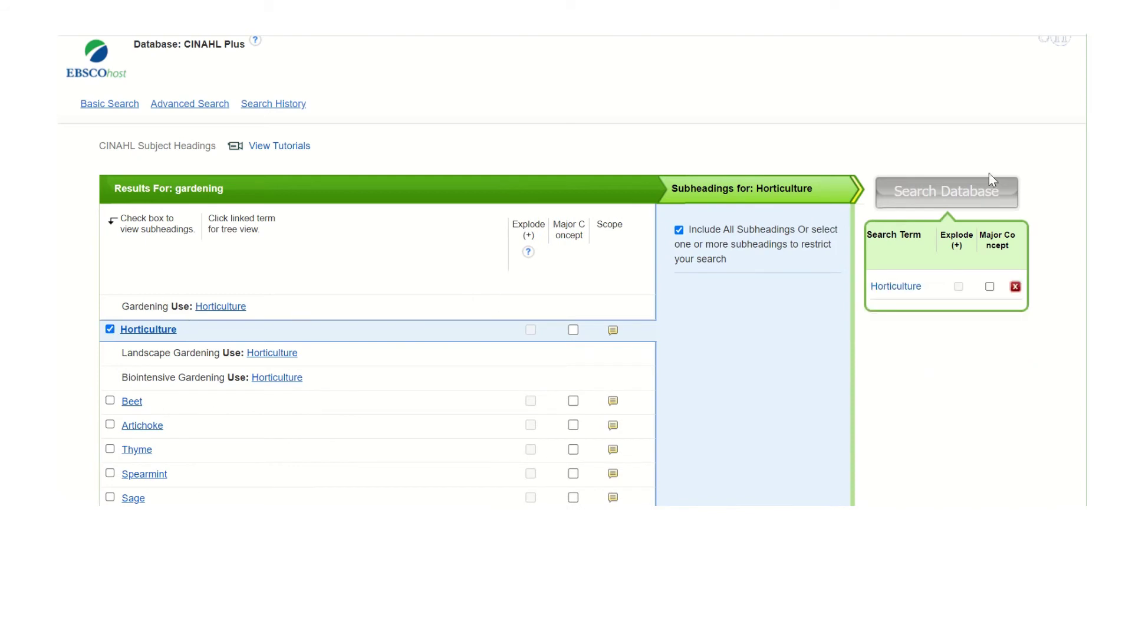
pyautogui.click(951, 196)
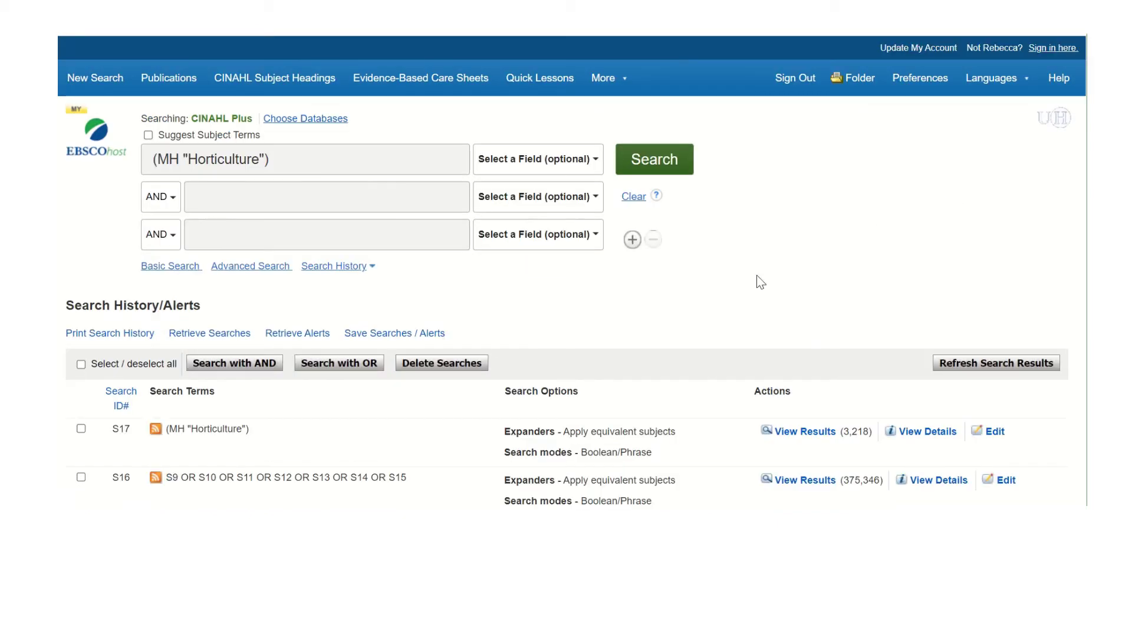
# Replace the Horticulture query with "nature" and look it up with subject term suggestions enabled
pyautogui.moveTo(298, 161); pyautogui.dragTo(109, 167)
pyautogui.press('BackSpace')
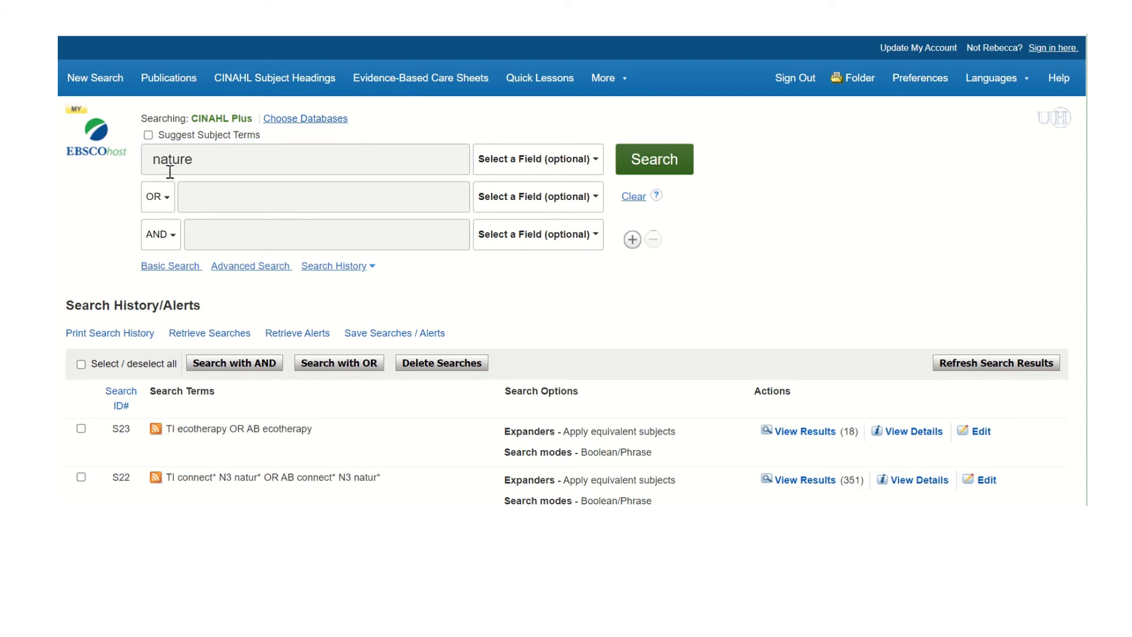
pyautogui.click(148, 135)
pyautogui.click(677, 160)
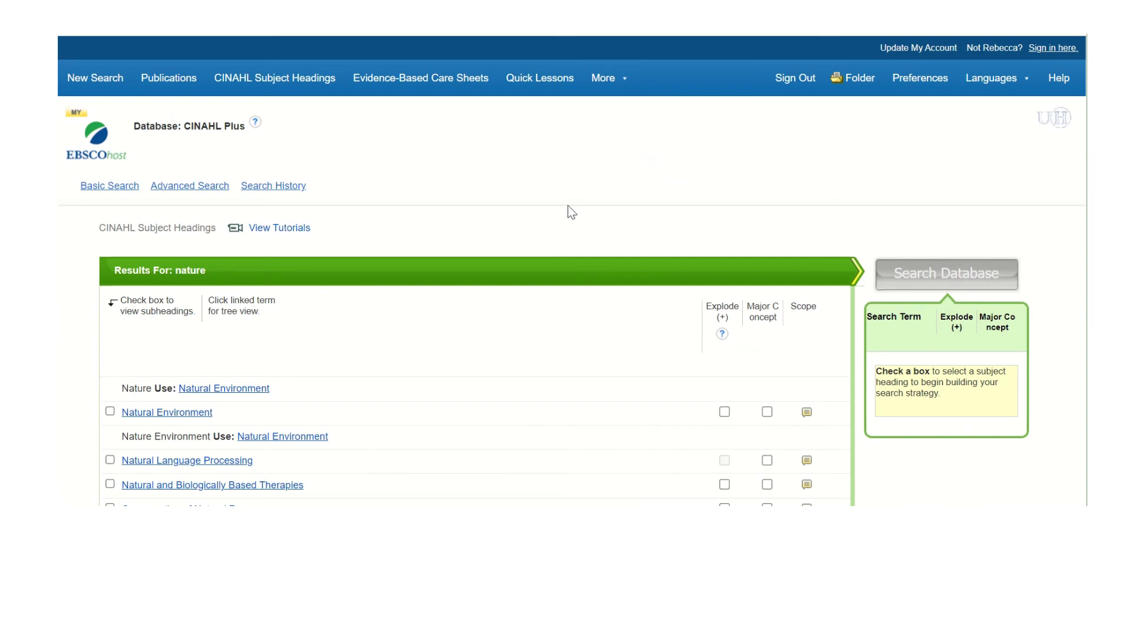
# Read the scope note of the Natural Environment heading, select the heading, and search the database for it with all subheadings included
pyautogui.scroll(-4, 567, 206)
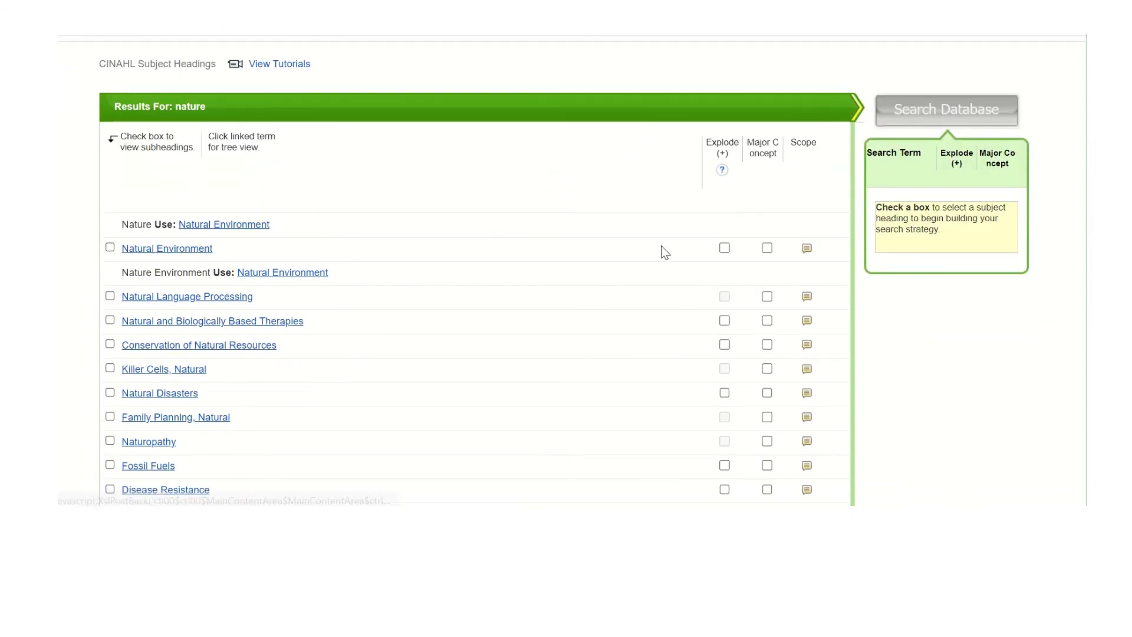
pyautogui.click(806, 248)
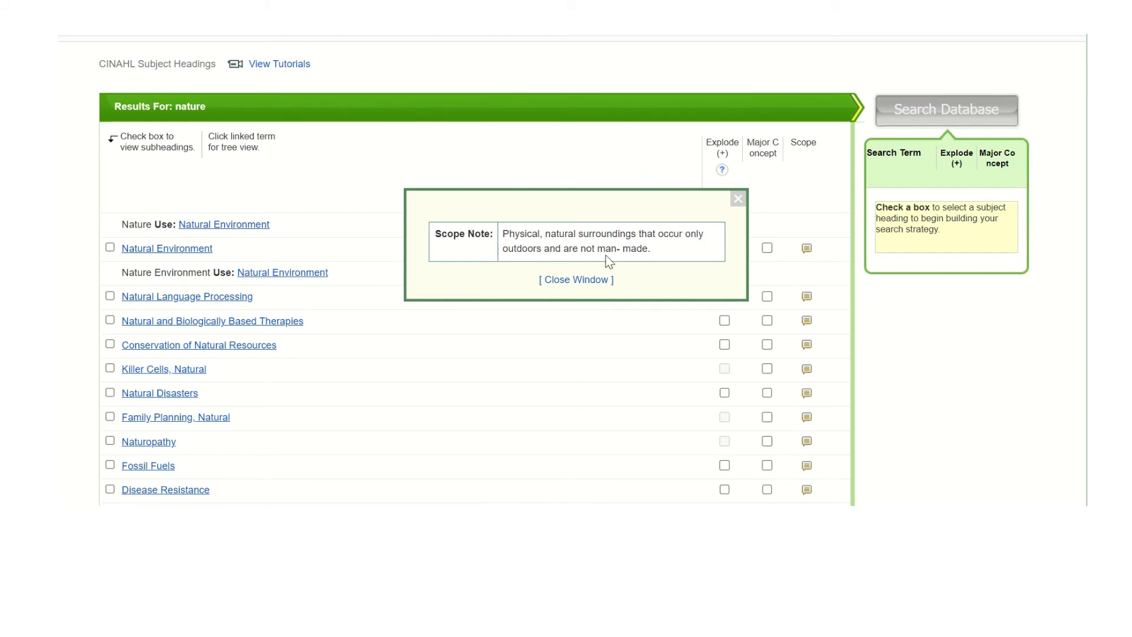
pyautogui.click(583, 279)
pyautogui.click(110, 248)
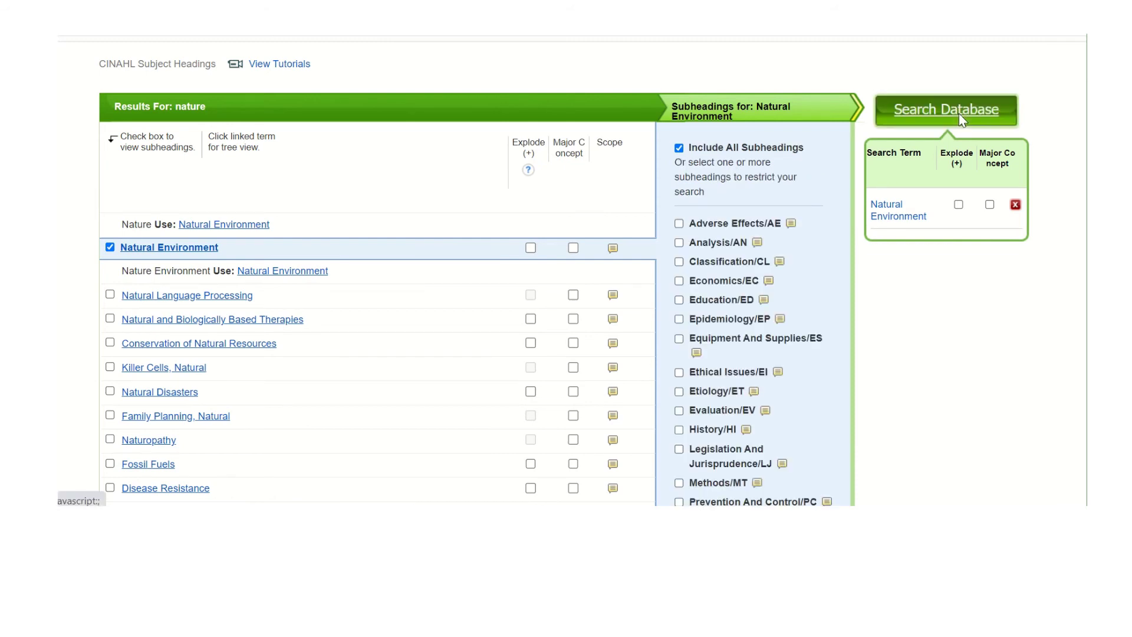
pyautogui.click(959, 113)
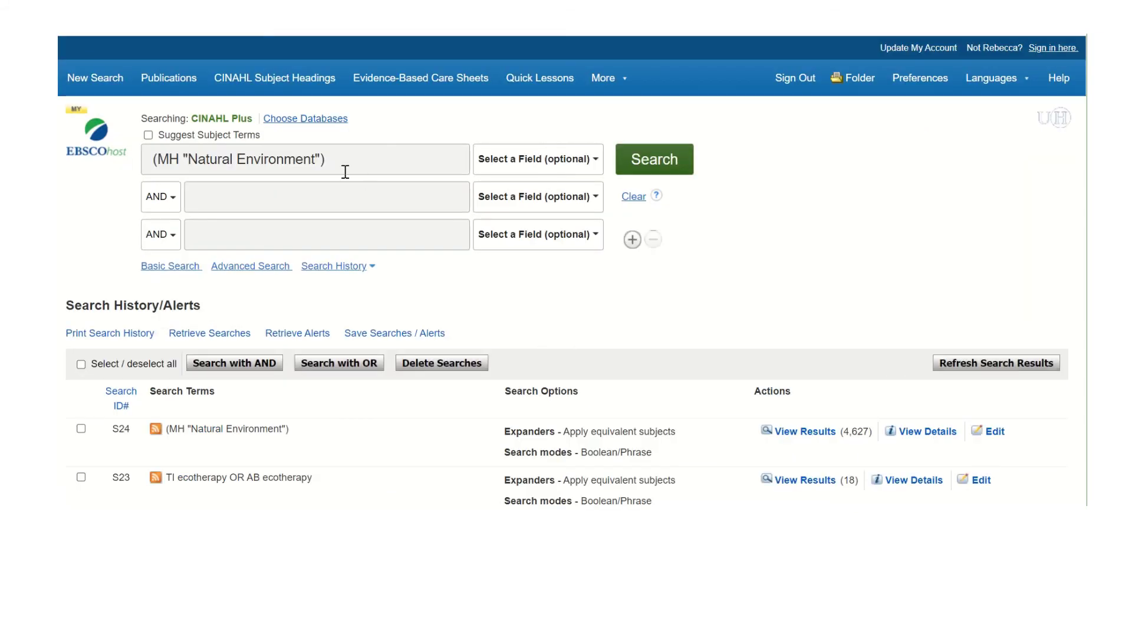
# Clear the search query and combine searches S17 through S24 from the search history with OR
pyautogui.moveTo(345, 172); pyautogui.dragTo(141, 172)
pyautogui.press('BackSpace')
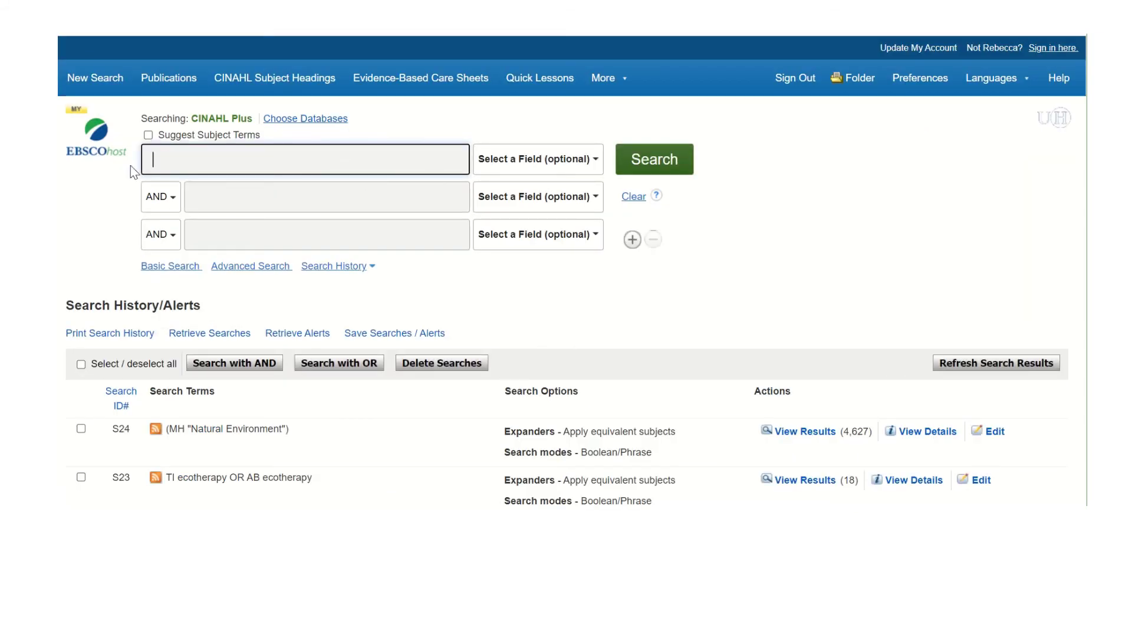
pyautogui.scroll(-3, 254, 260)
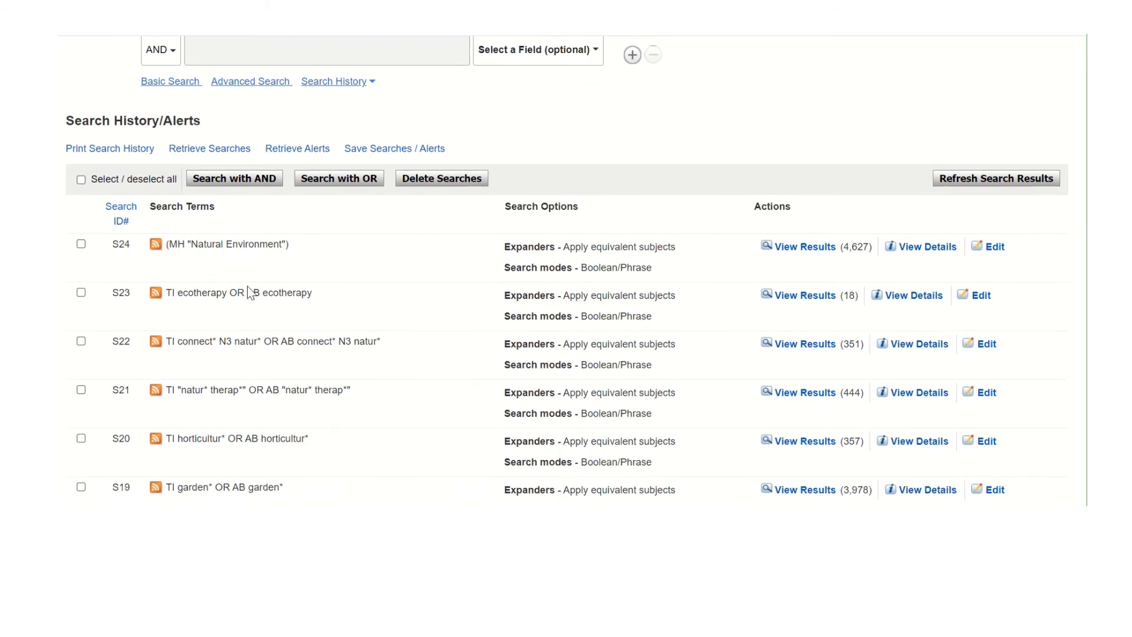
pyautogui.scroll(-4, 242, 289)
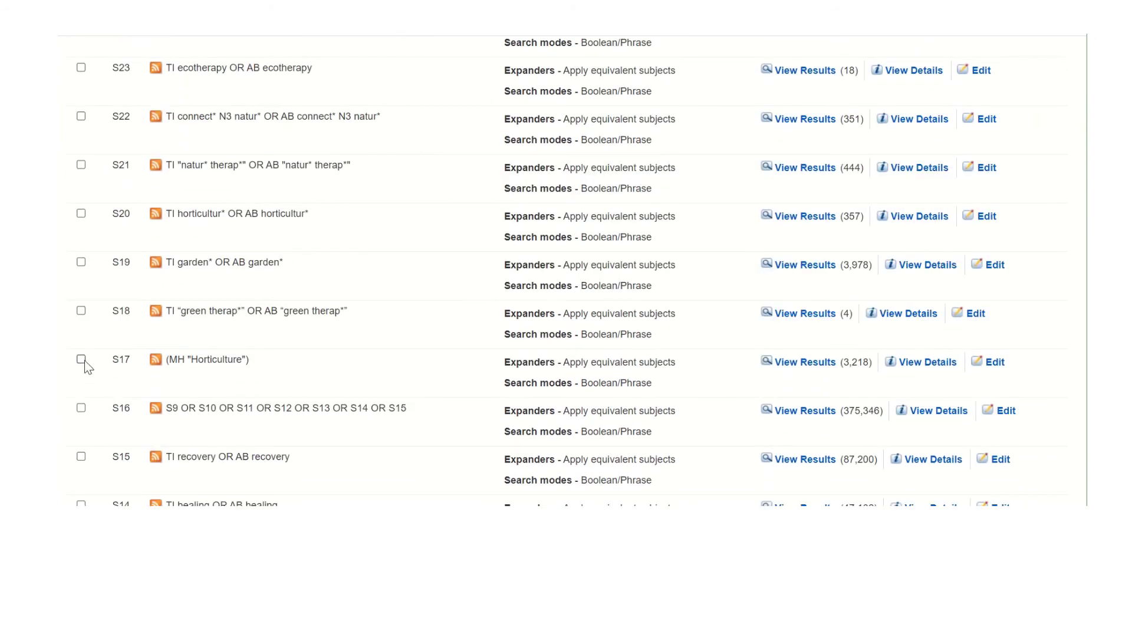
pyautogui.click(81, 359)
pyautogui.click(81, 311)
pyautogui.click(81, 263)
pyautogui.scroll(2, 101, 238)
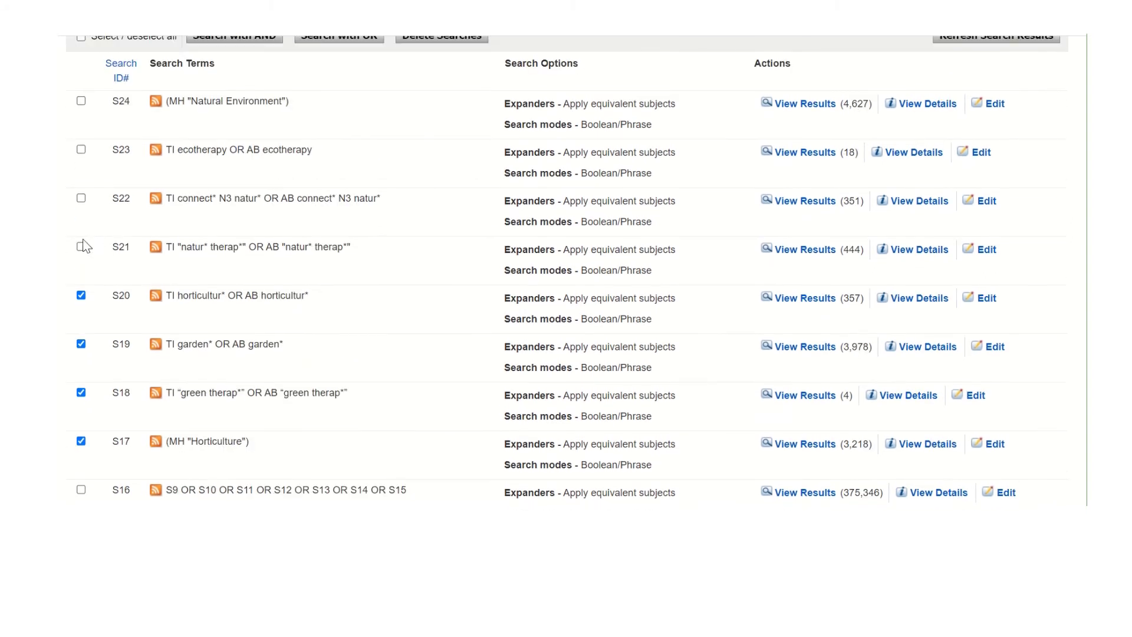
pyautogui.click(80, 247)
pyautogui.click(81, 150)
pyautogui.click(81, 101)
pyautogui.scroll(2, 358, 154)
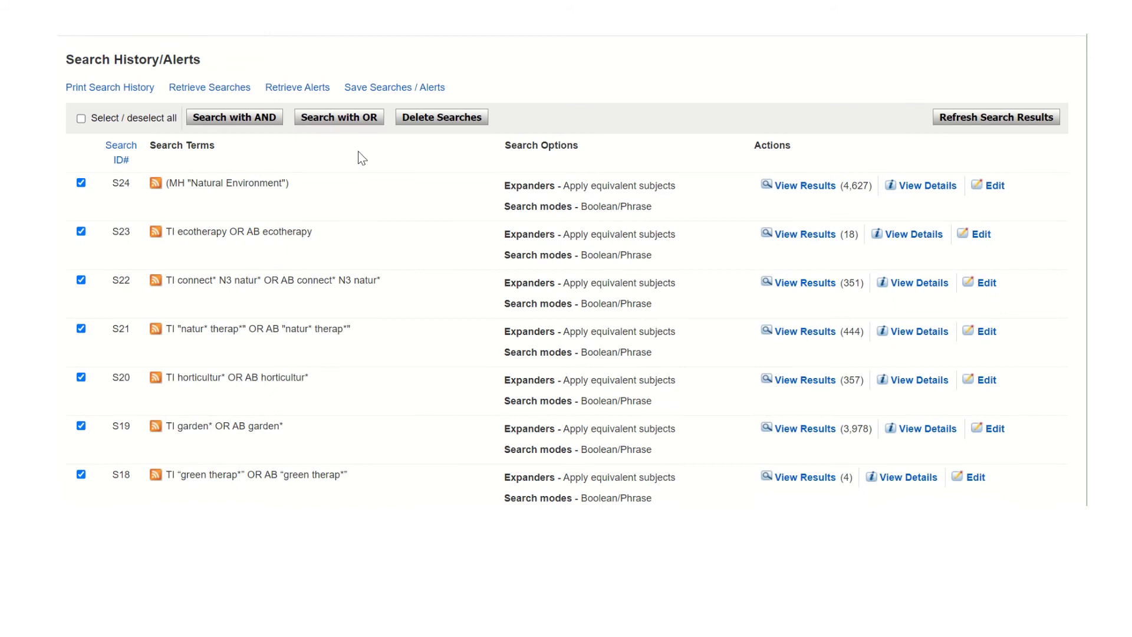
pyautogui.click(335, 121)
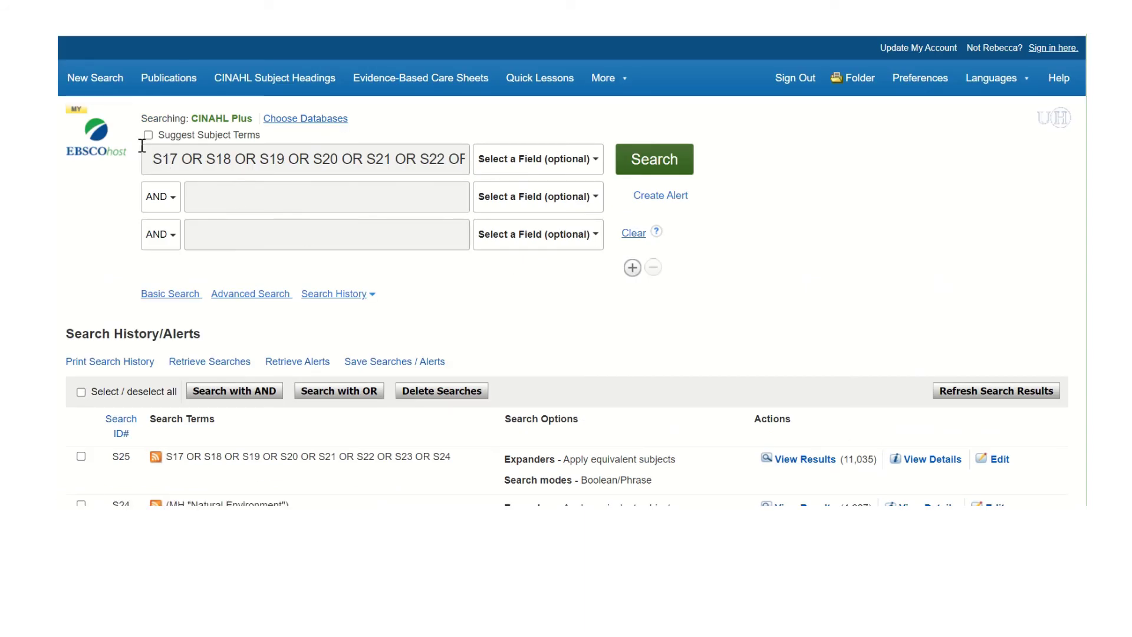
# Clear the search query and combine the three concept searches S7, S16 and S25 from the search history with AND
pyautogui.moveTo(152, 159); pyautogui.dragTo(549, 190)
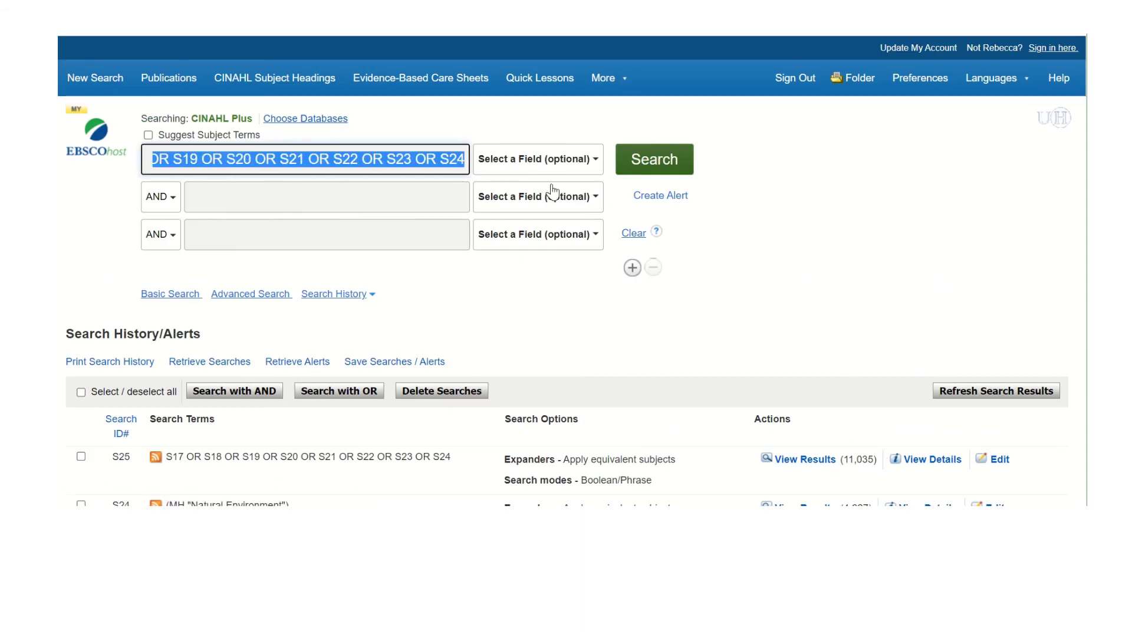
pyautogui.press('BackSpace')
pyautogui.scroll(-4, 634, 324)
pyautogui.scroll(-1, 646, 309)
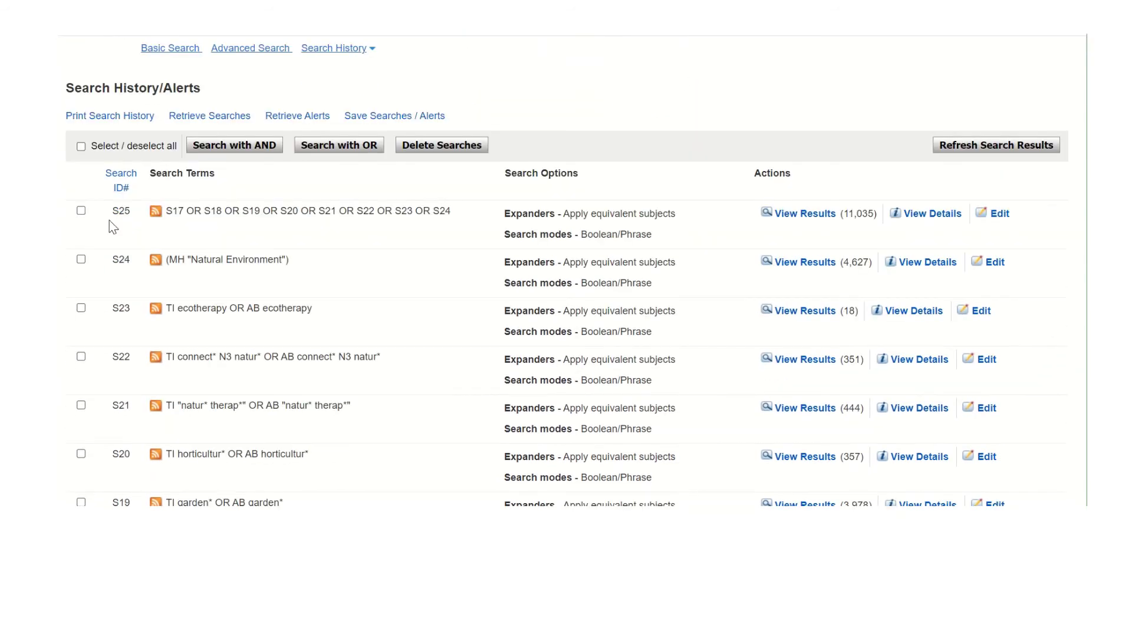
pyautogui.click(80, 211)
pyautogui.scroll(-5, 277, 236)
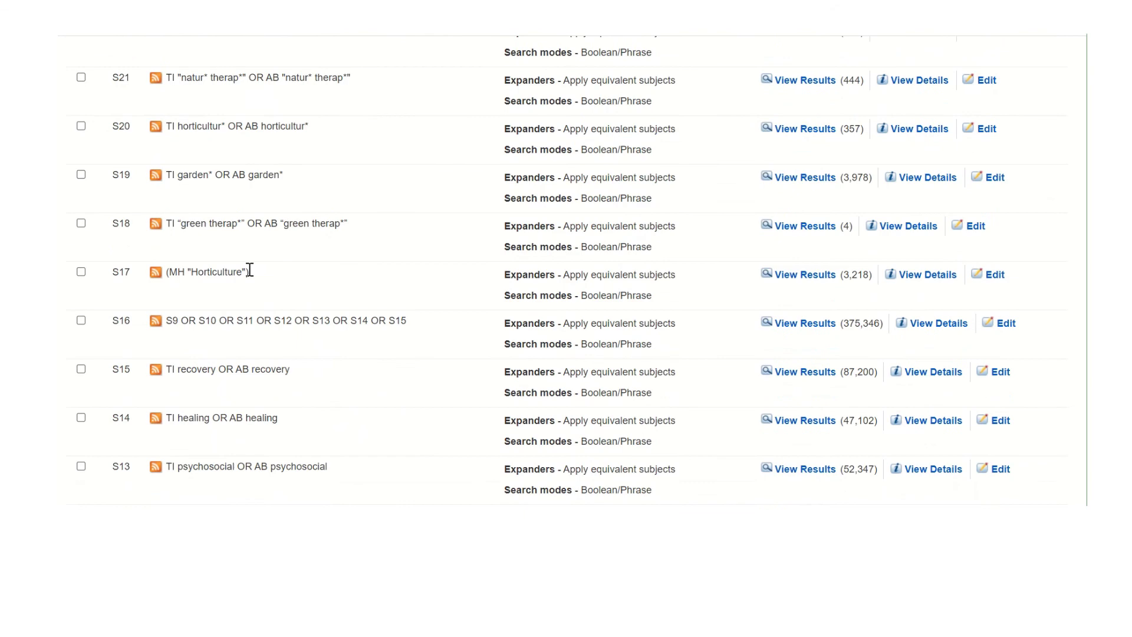
pyautogui.click(82, 321)
pyautogui.scroll(-5, 130, 325)
pyautogui.scroll(-1, 166, 324)
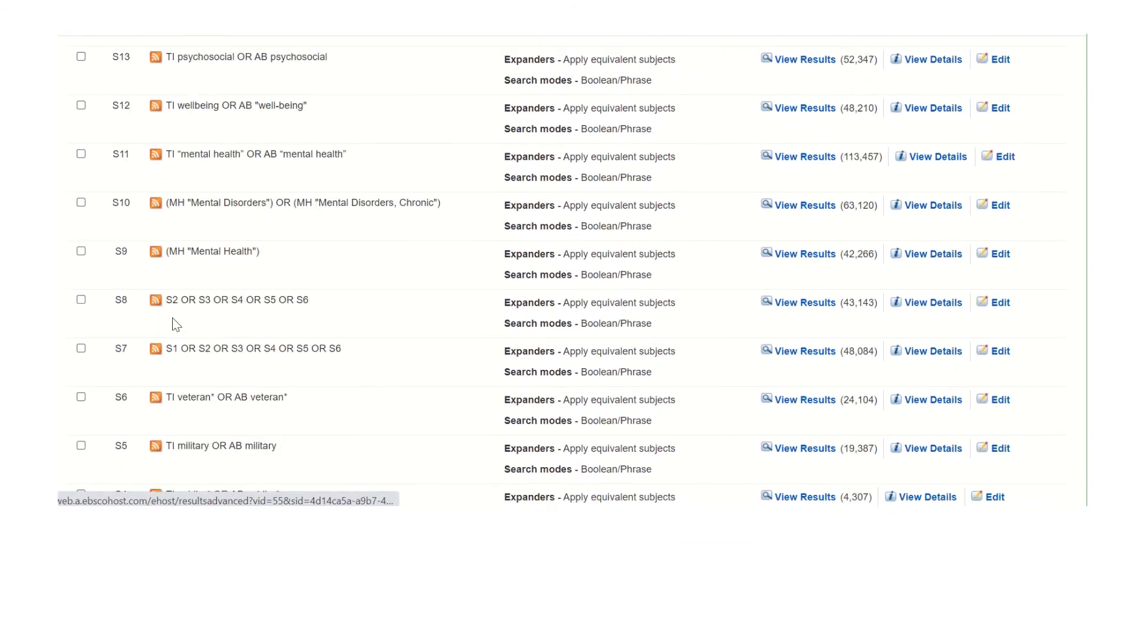
pyautogui.click(81, 348)
pyautogui.scroll(12, 543, 300)
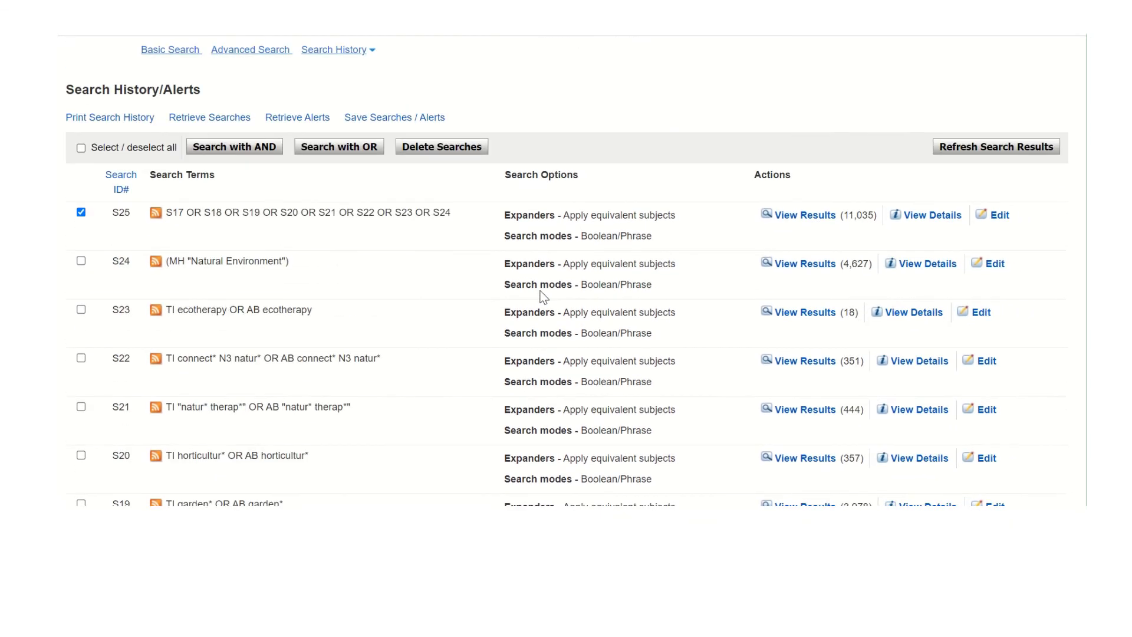
pyautogui.scroll(3, 543, 295)
pyautogui.click(236, 312)
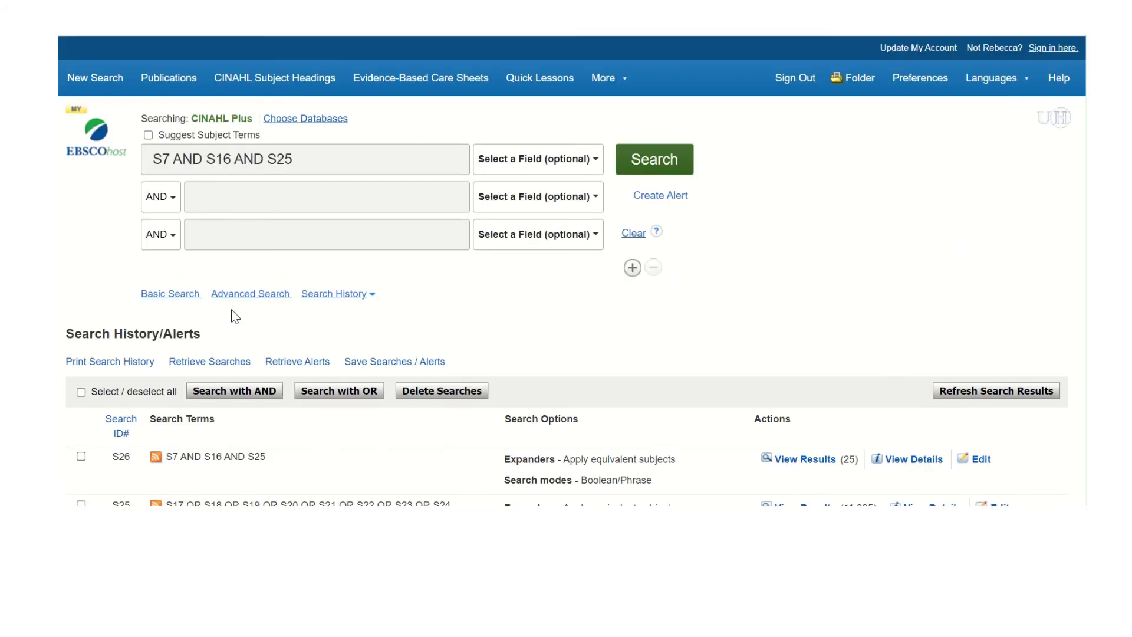
# Open the results of the keyword-only search S8 AND S27 AND S28 and examine the titles and subjects of the listed articles
pyautogui.scroll(-2, 864, 260)
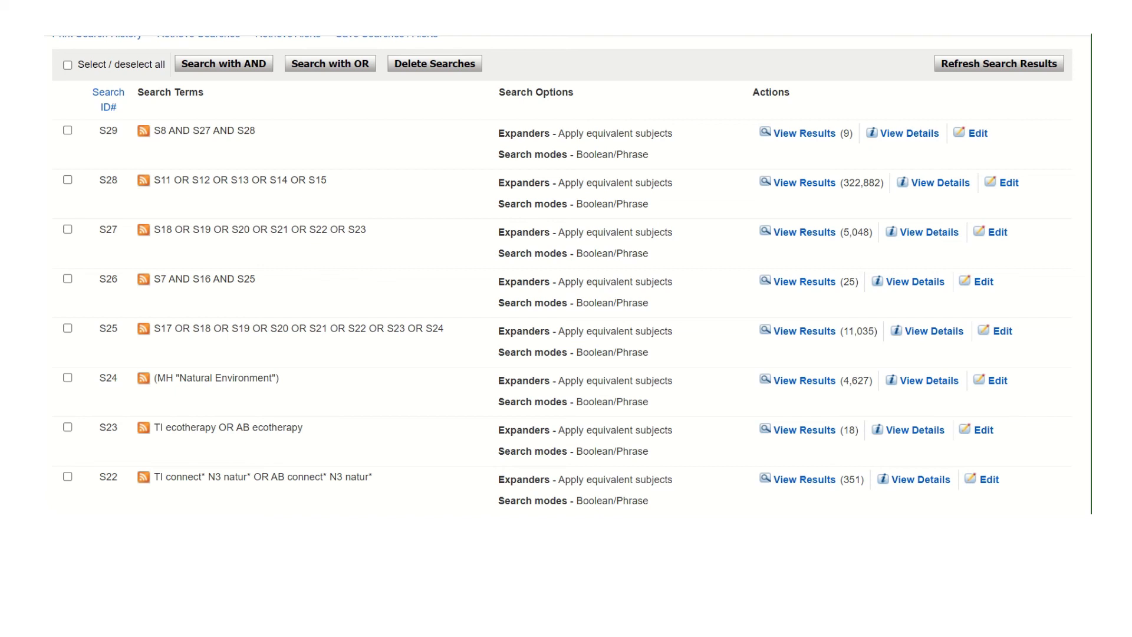
pyautogui.scroll(5, 475, 201)
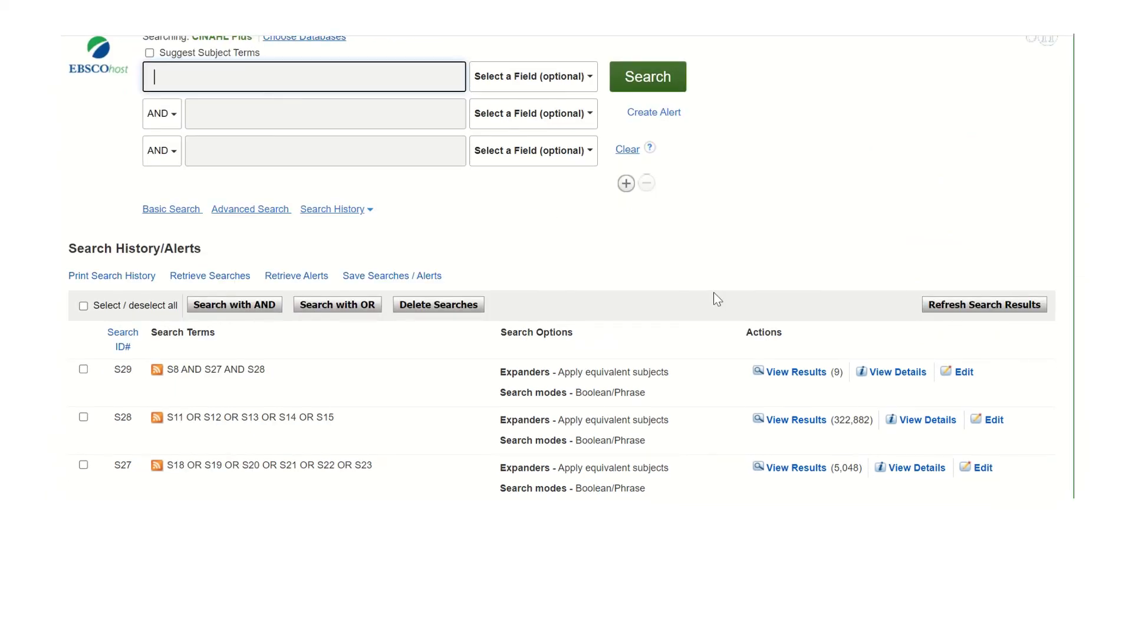
pyautogui.click(792, 372)
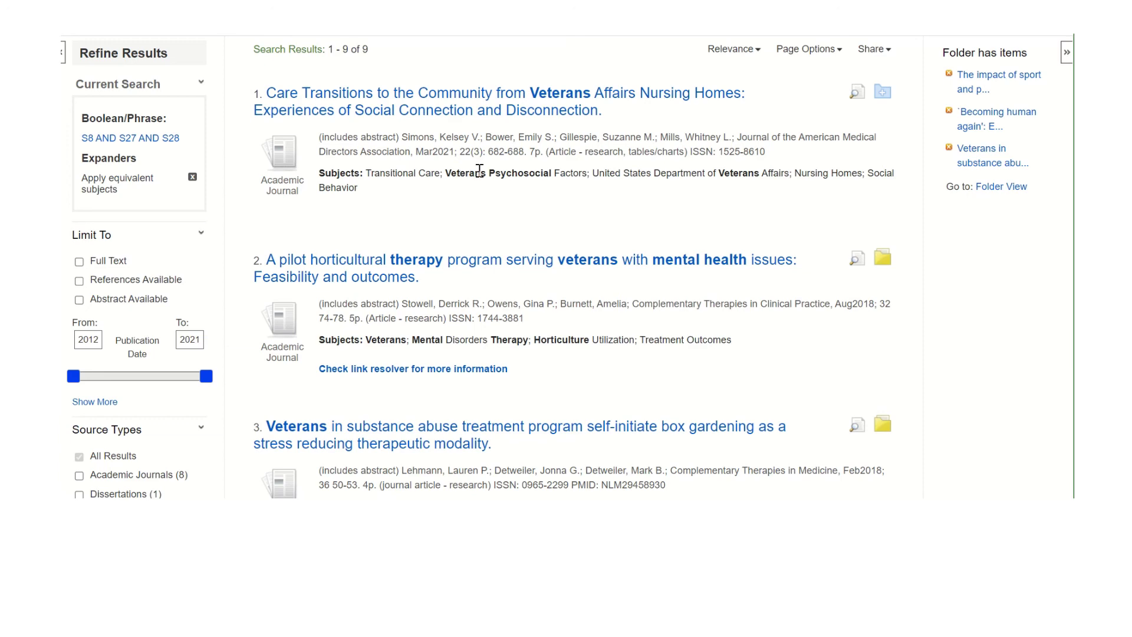
pyautogui.scroll(-4, 657, 192)
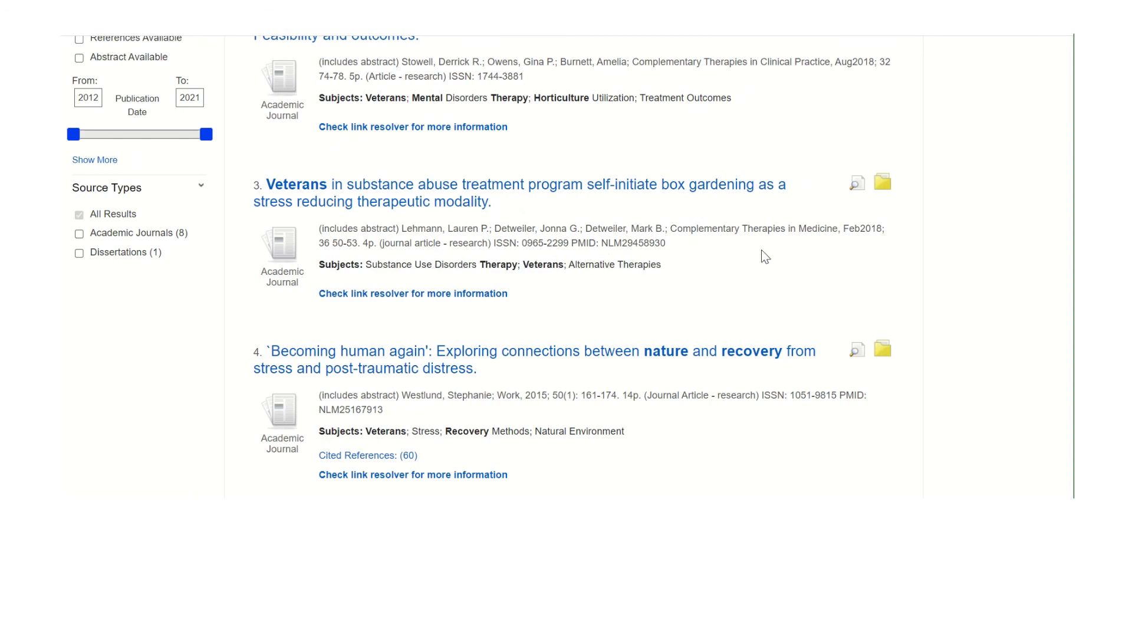
pyautogui.scroll(-1, 773, 254)
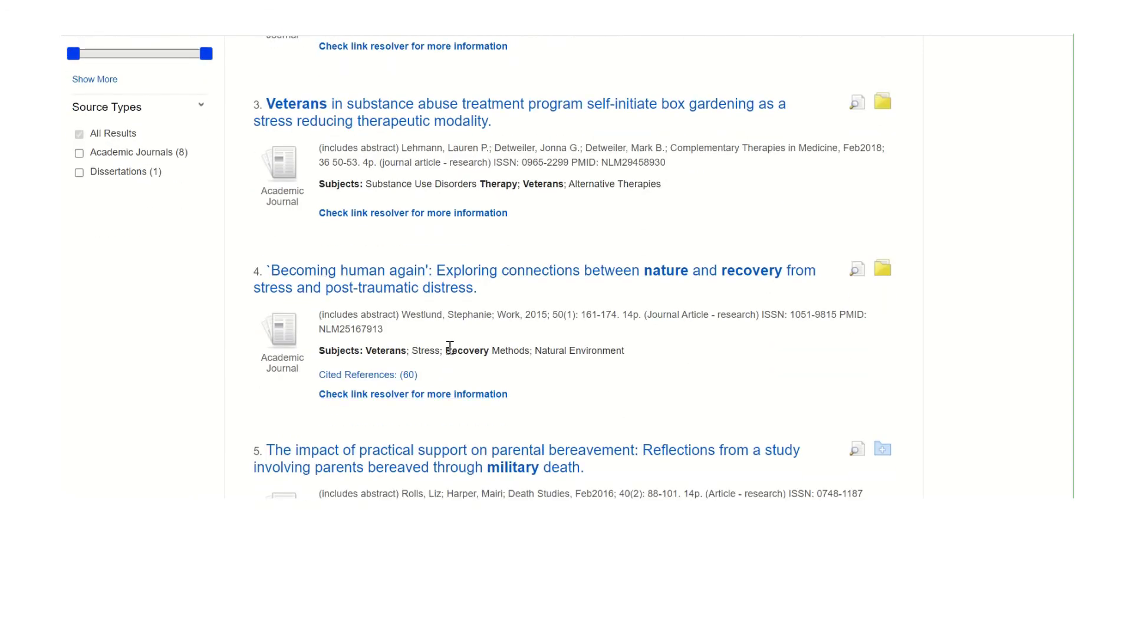